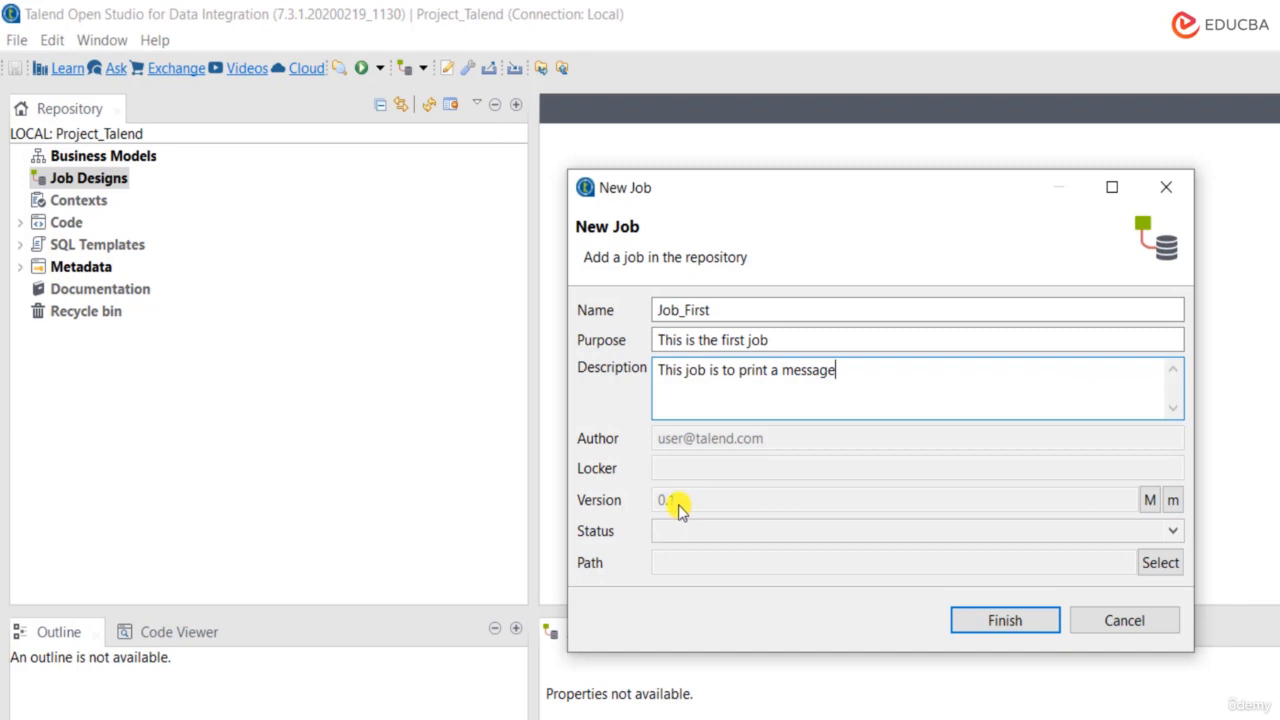
- Set the status of the new job Job_First to development and finish creating it
{"action": "left_click", "coordinate": [1172, 532]}
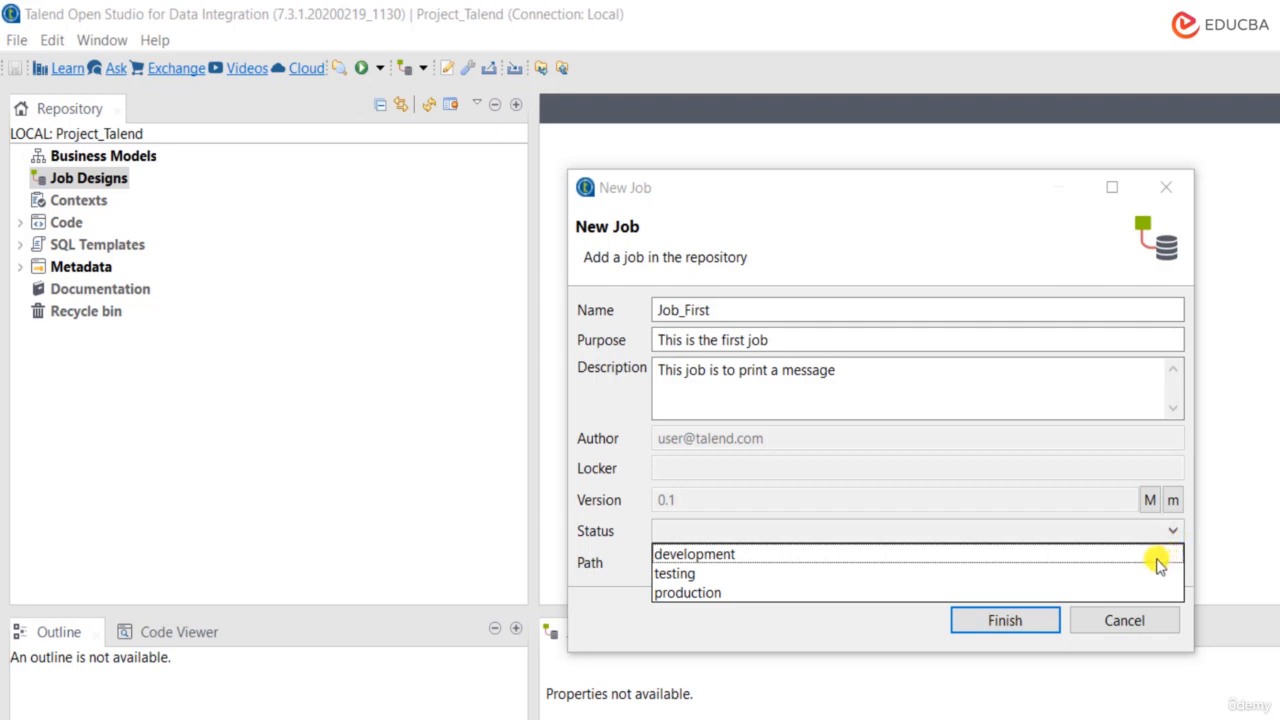
{"action": "left_click", "coordinate": [1162, 556]}
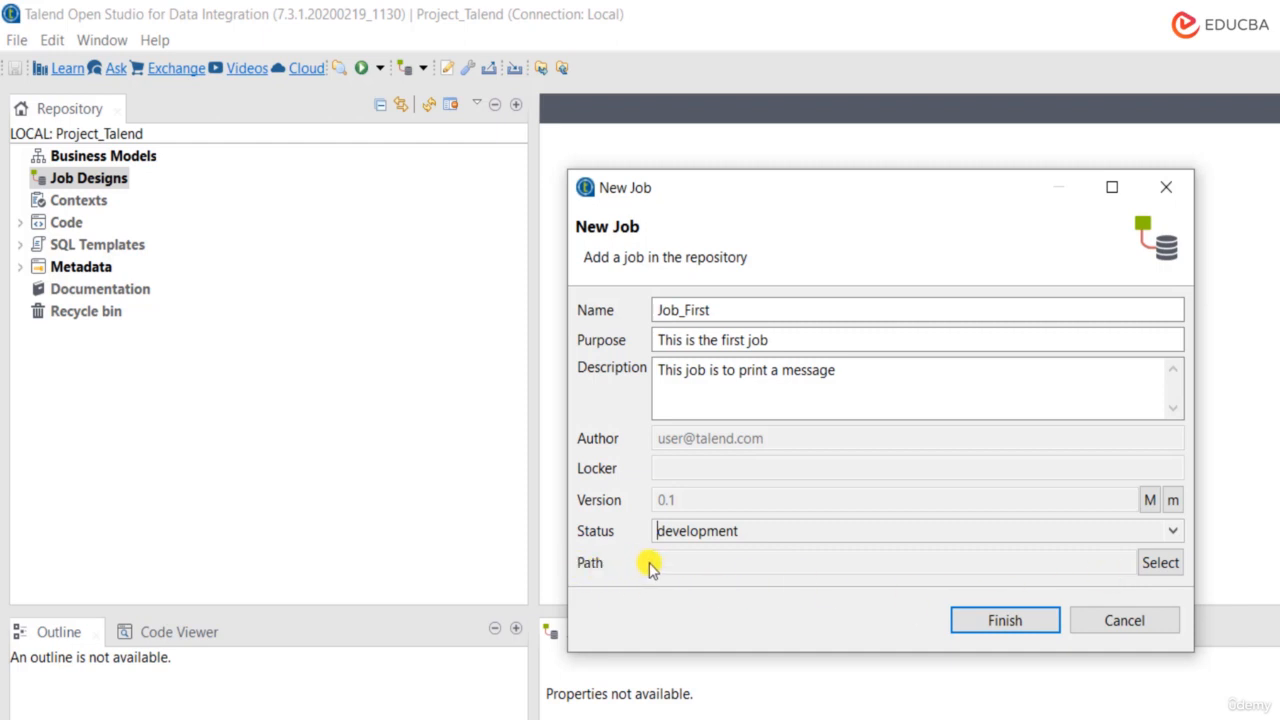
{"action": "left_click", "coordinate": [706, 312]}
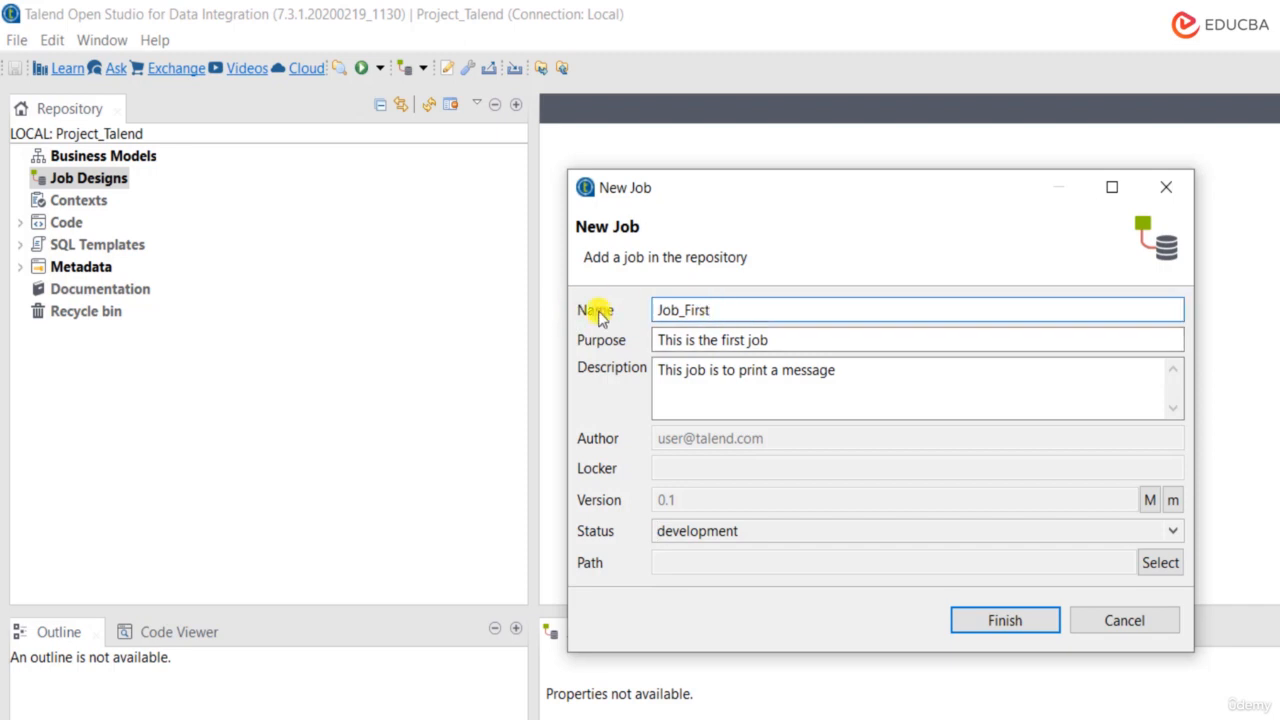
{"action": "double_click", "coordinate": [722, 310]}
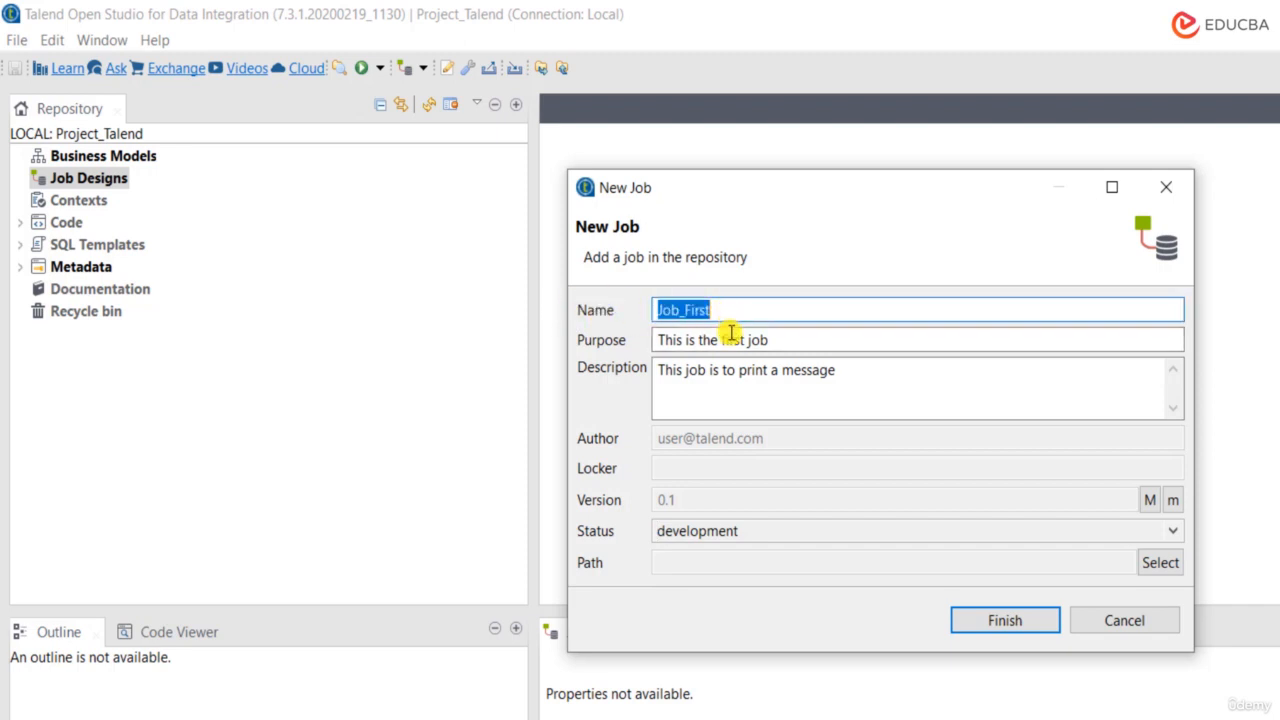
{"action": "left_click", "coordinate": [731, 336]}
{"action": "double_click", "coordinate": [731, 338]}
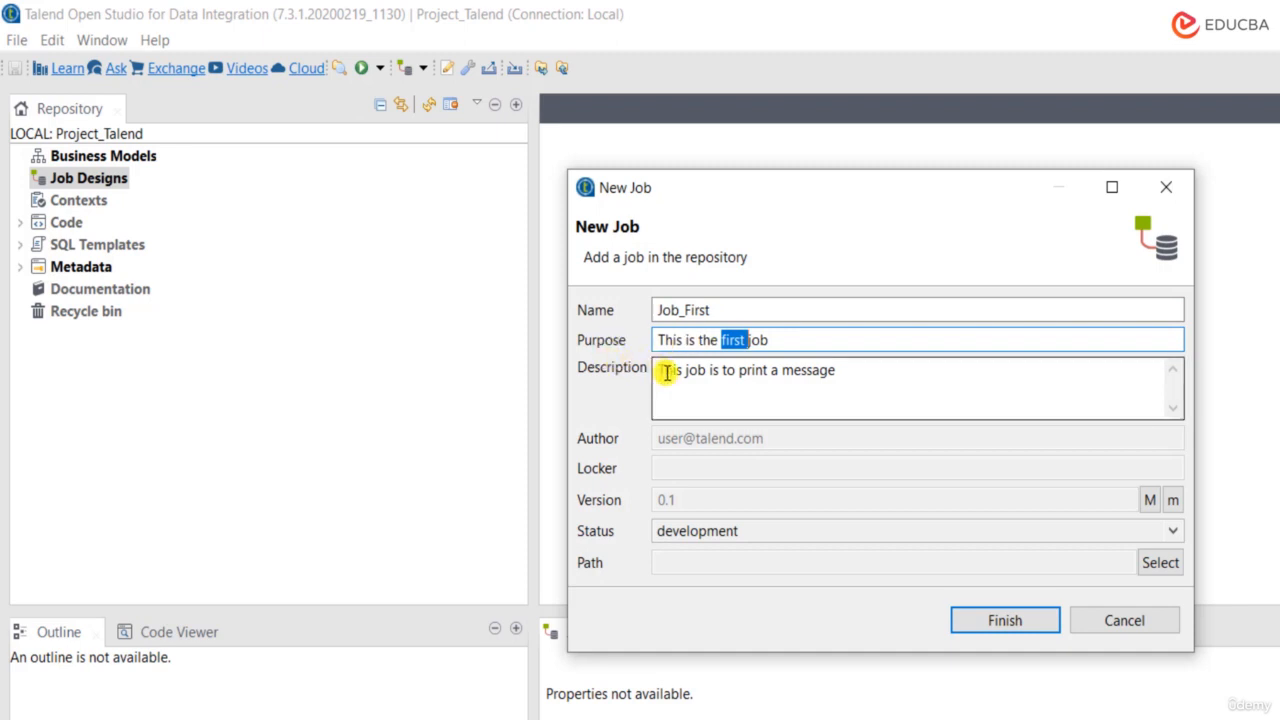
{"action": "left_click", "coordinate": [1004, 620]}
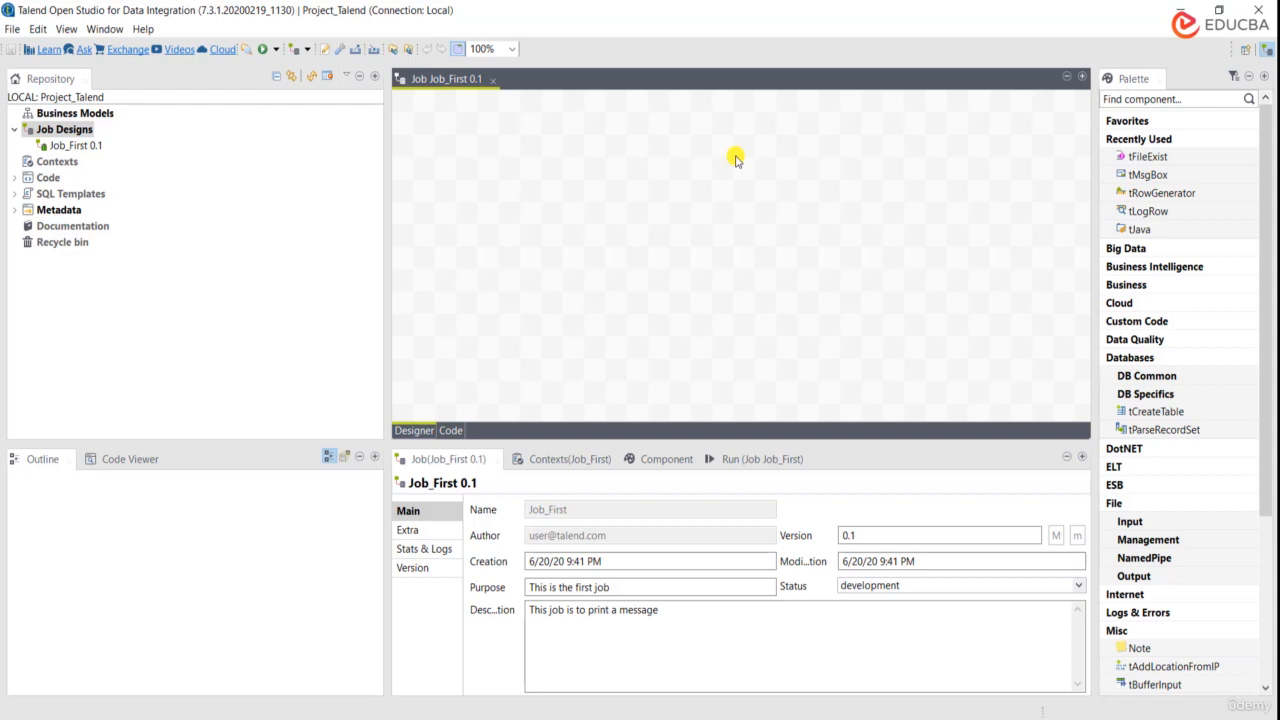
{"action": "left_click", "coordinate": [48, 134]}
{"action": "left_click", "coordinate": [75, 150]}
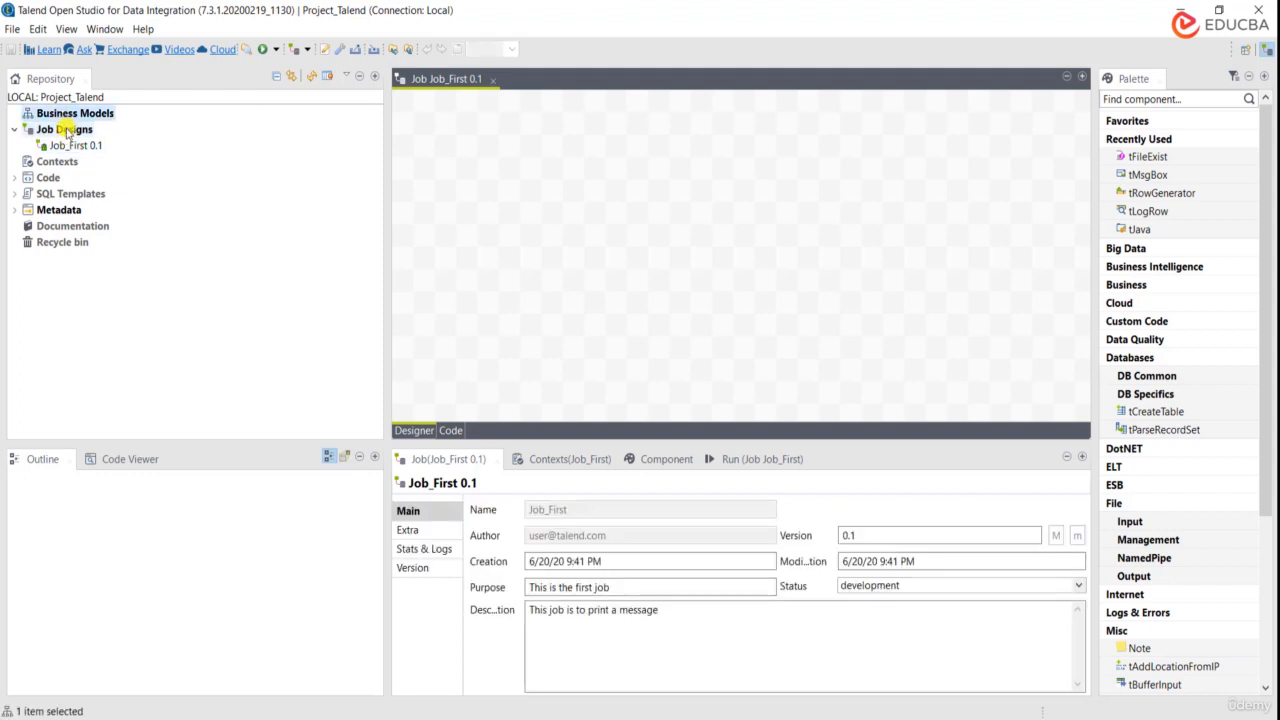
{"action": "right_click", "coordinate": [67, 129]}
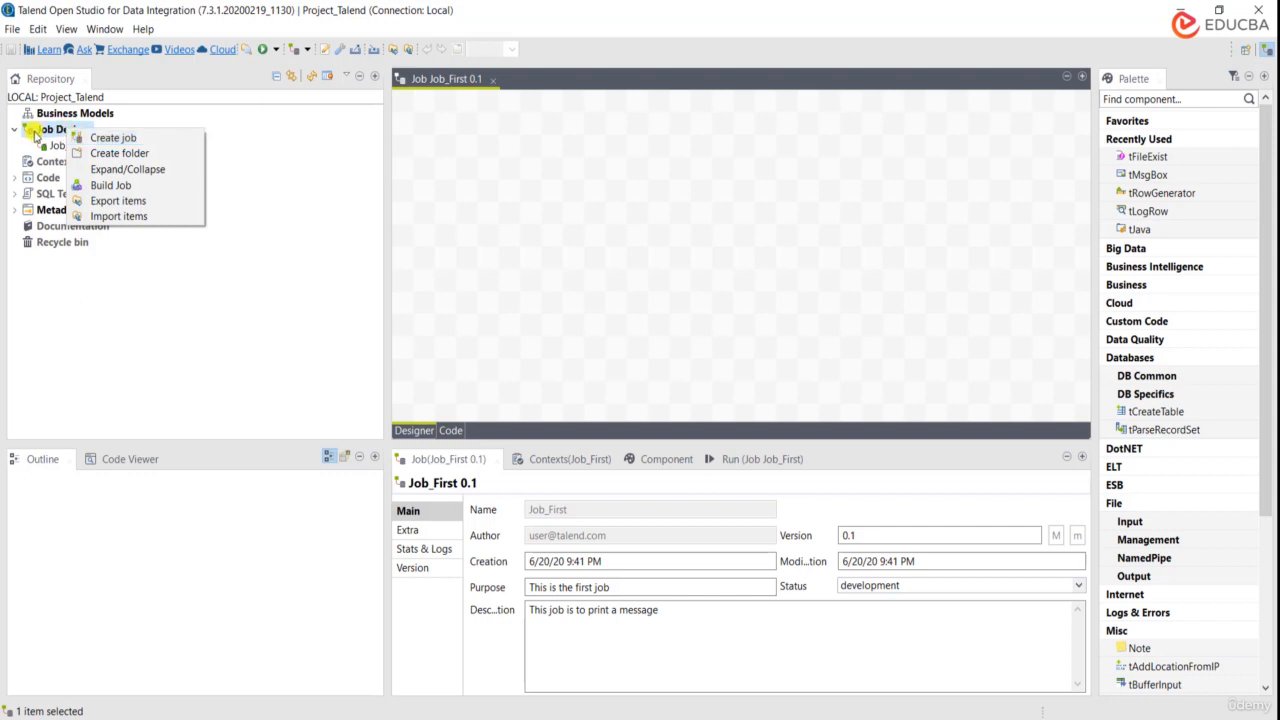
{"action": "left_click", "coordinate": [47, 147]}
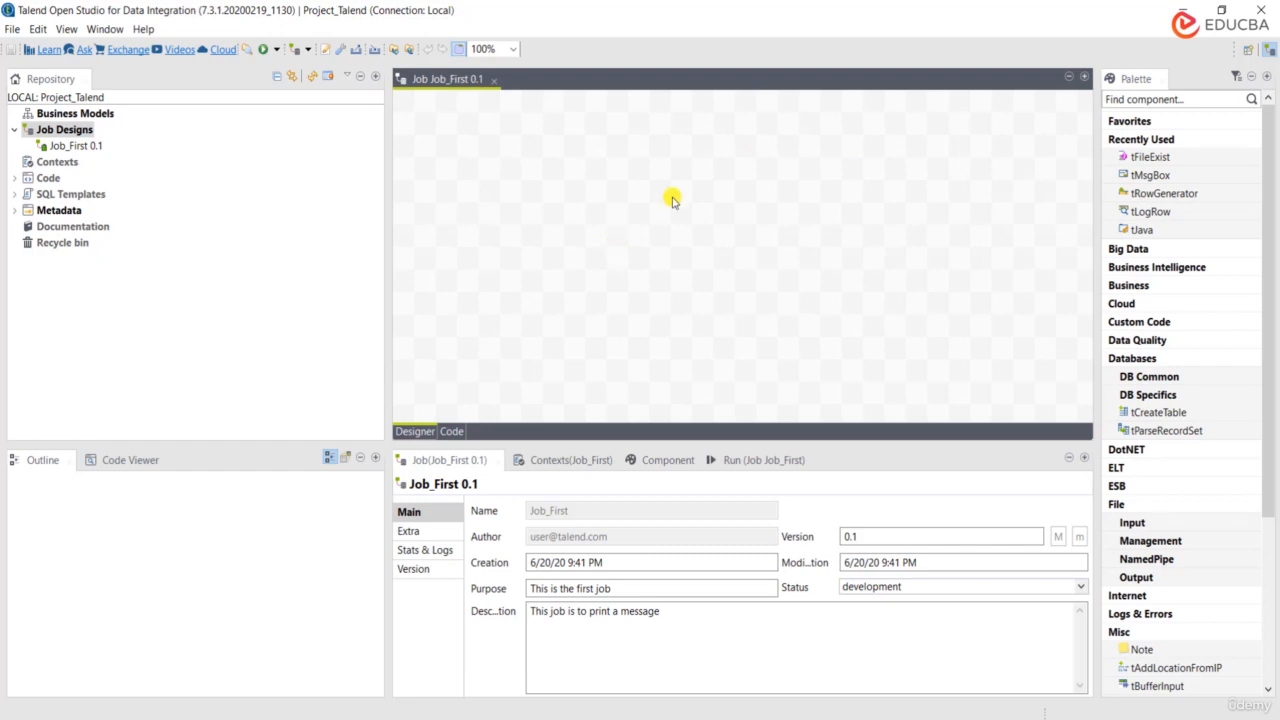
- Collapse the Recently Used, Databases, Misc and File categories in the component palette
{"action": "left_click", "coordinate": [1140, 140]}
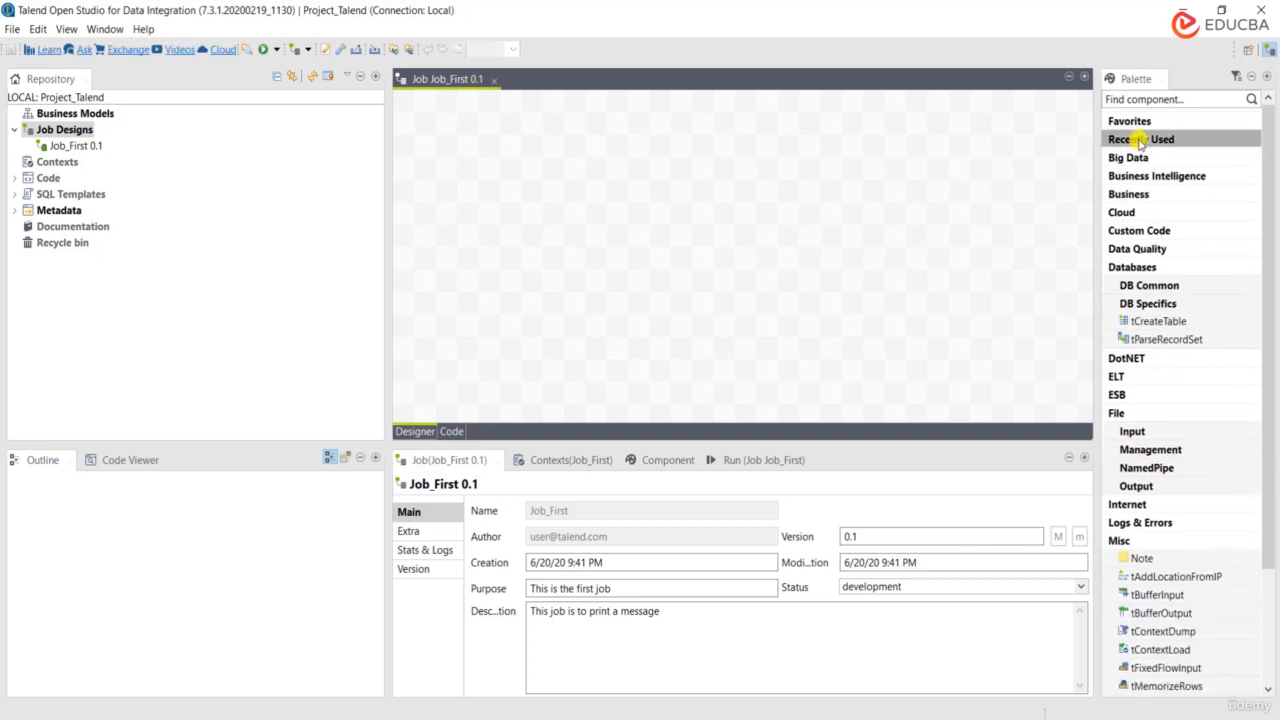
{"action": "left_click", "coordinate": [1148, 268]}
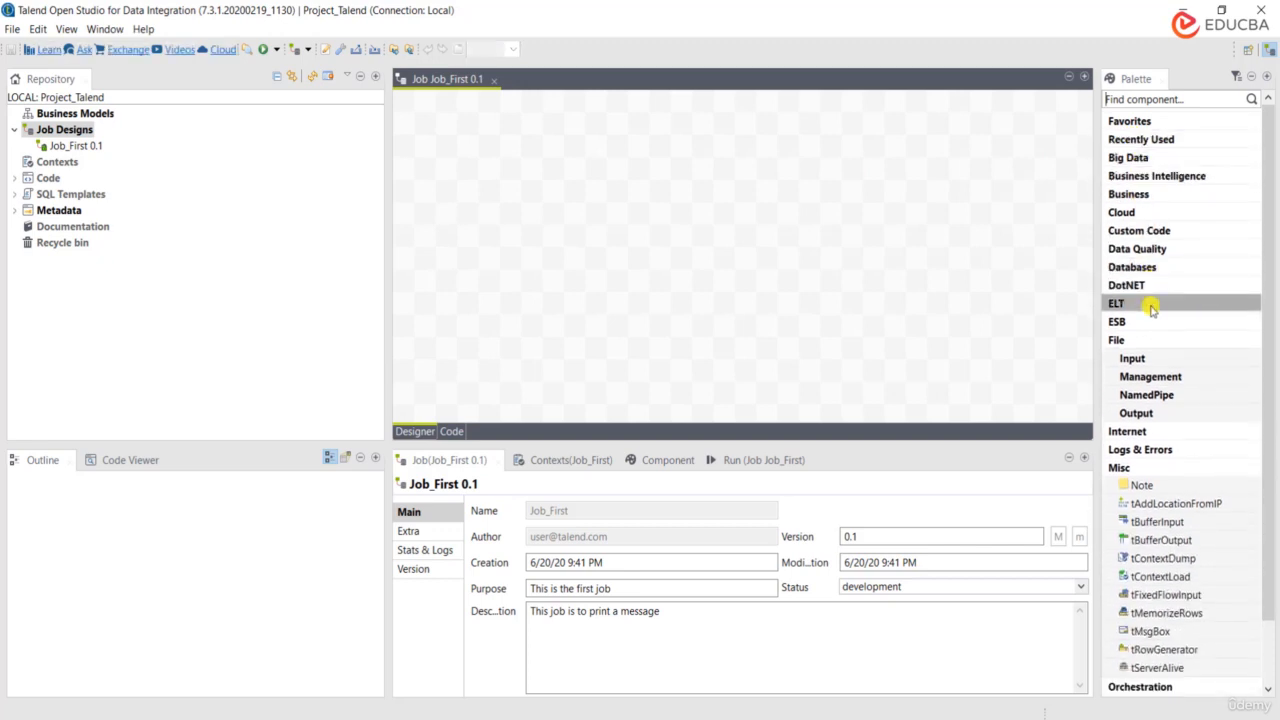
{"action": "left_click", "coordinate": [1143, 473]}
{"action": "left_click", "coordinate": [1115, 338]}
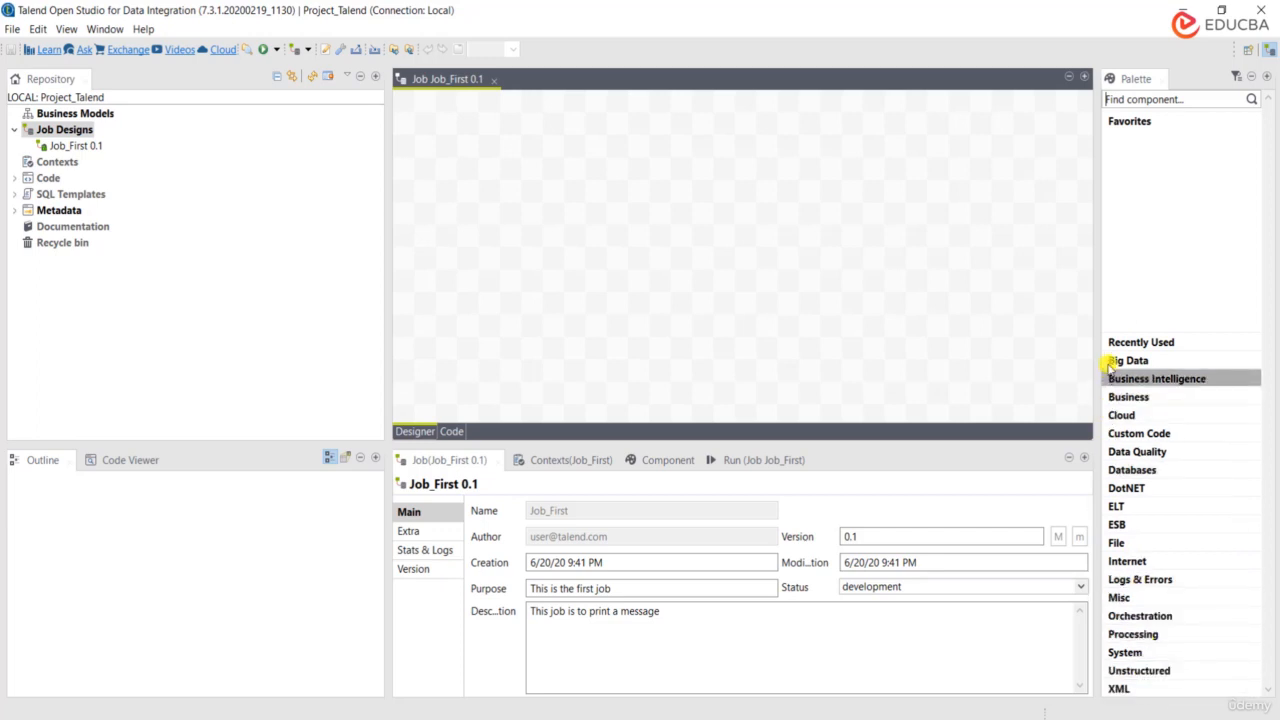
- Examine the palette's Business and Big Data groups, including Hive, and the DB Common components under Databases
{"action": "left_click", "coordinate": [1125, 394]}
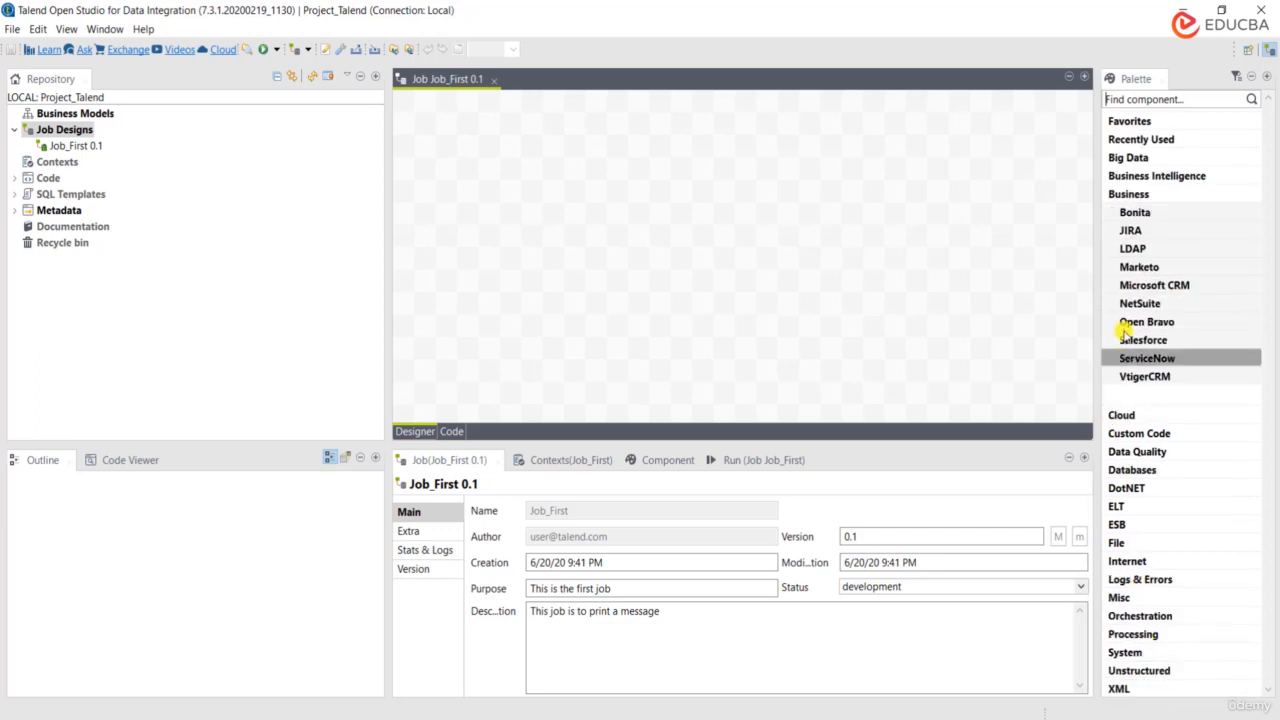
{"action": "left_click", "coordinate": [1131, 158]}
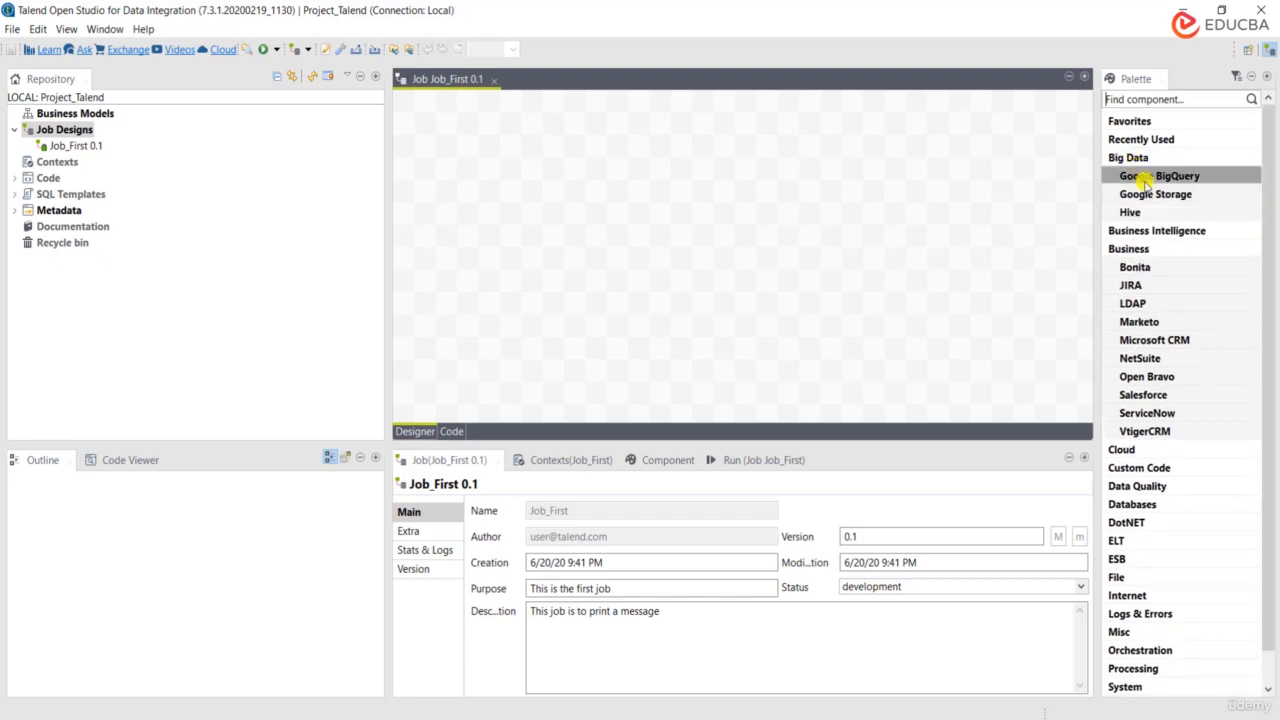
{"action": "left_click", "coordinate": [1148, 213]}
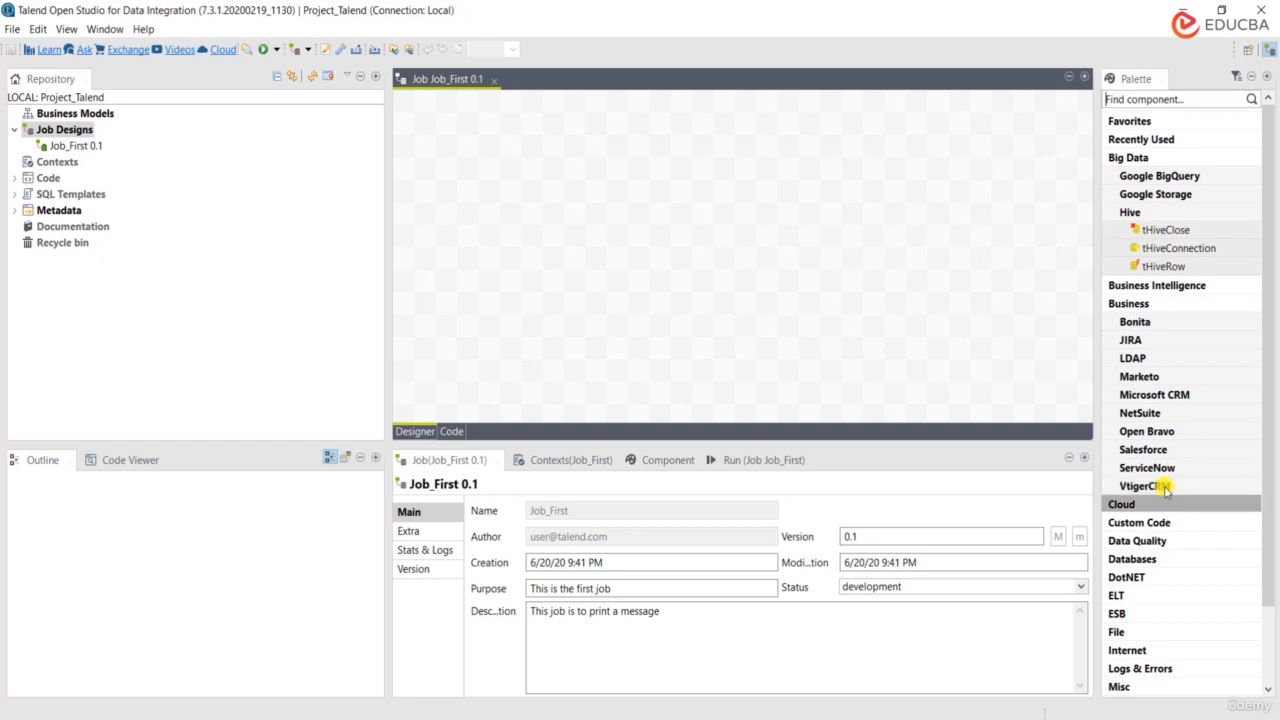
{"action": "left_click", "coordinate": [1122, 560]}
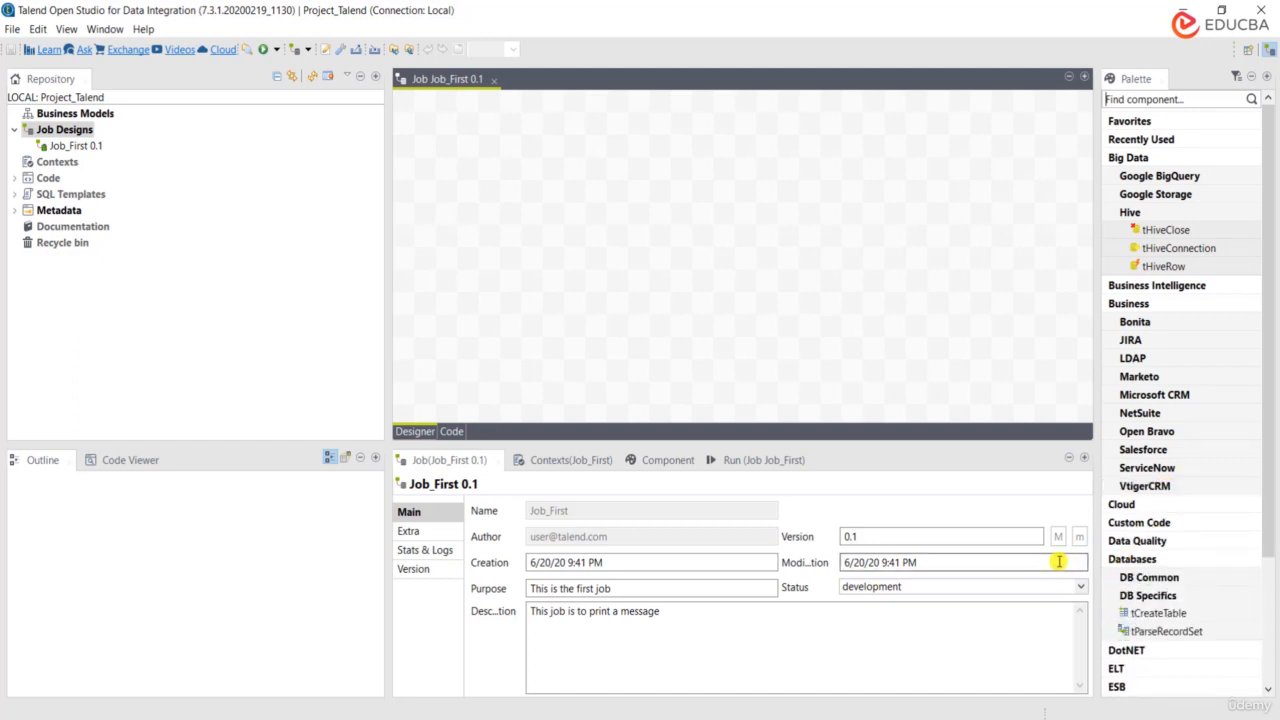
{"action": "left_click", "coordinate": [1125, 577]}
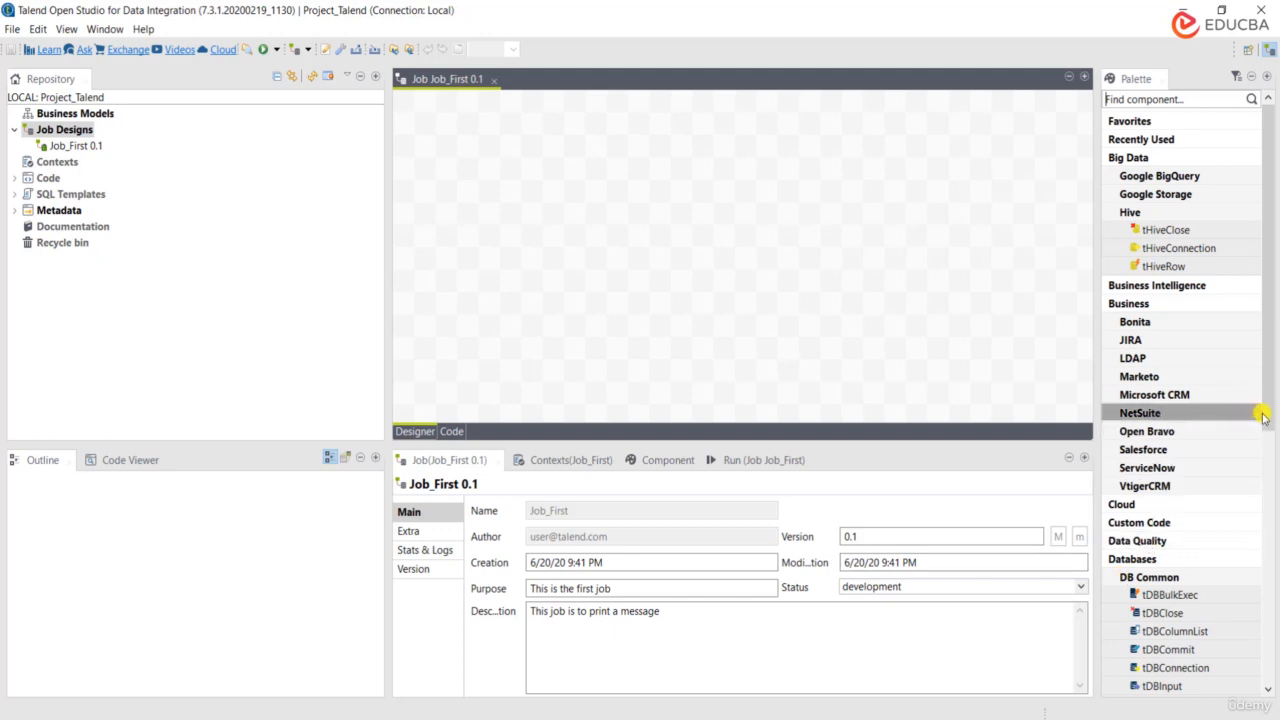
{"action": "left_click_drag", "start_coordinate": [1267, 422], "coordinate": [1270, 620]}
{"action": "left_click", "coordinate": [1165, 336]}
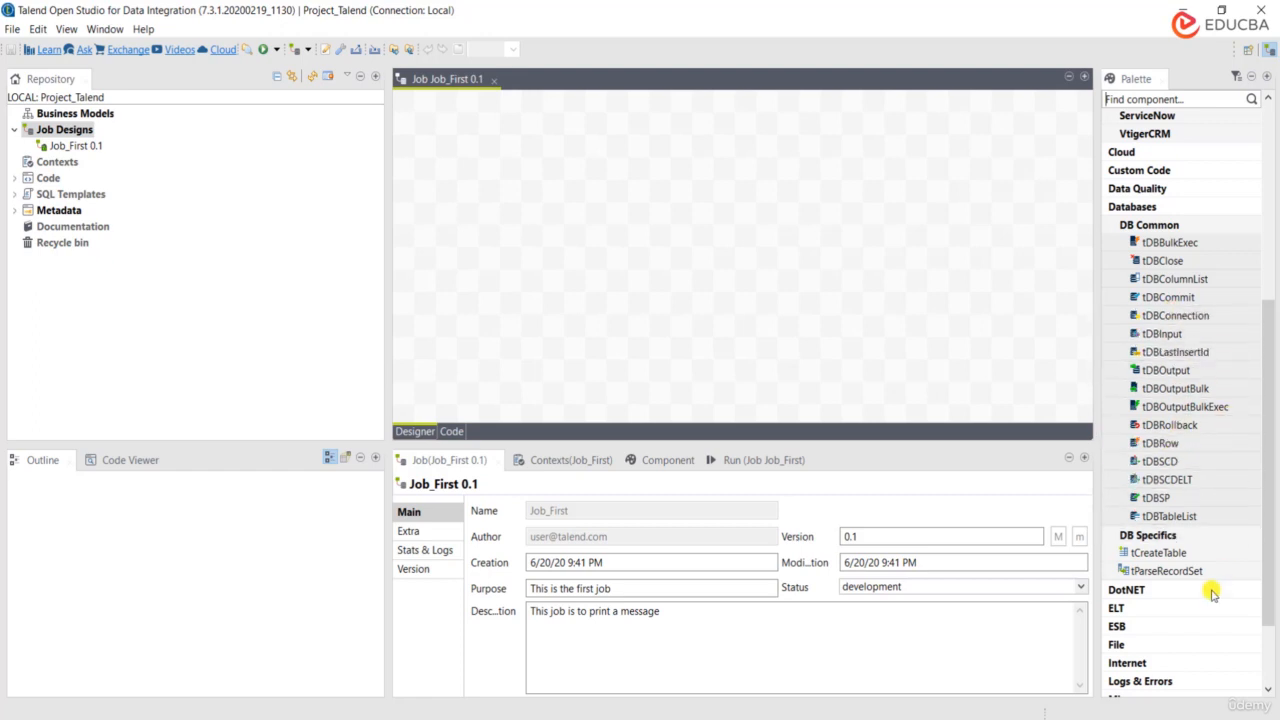
- Examine the File category's Management, Input and Output components in the palette
{"action": "left_click", "coordinate": [1140, 643]}
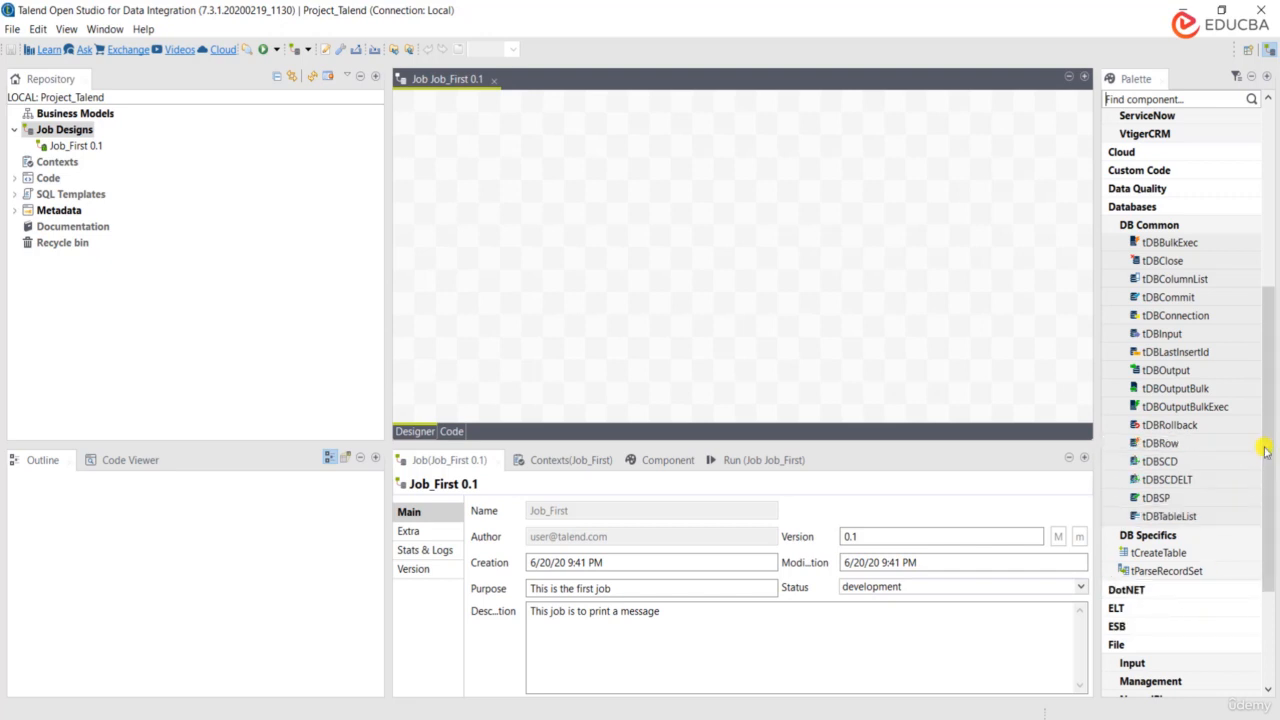
{"action": "left_click_drag", "start_coordinate": [1266, 443], "coordinate": [1265, 575]}
{"action": "left_click", "coordinate": [1140, 506]}
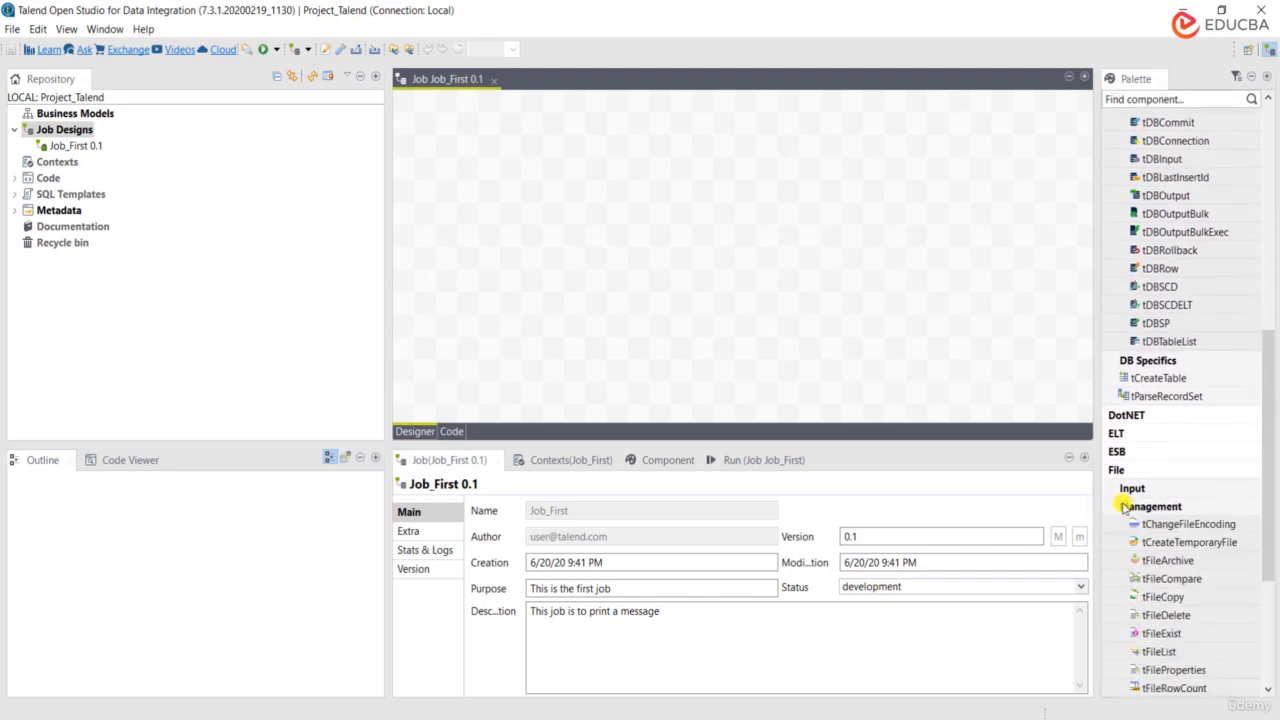
{"action": "left_click", "coordinate": [1134, 488]}
{"action": "left_click_drag", "start_coordinate": [1266, 449], "coordinate": [1266, 578]}
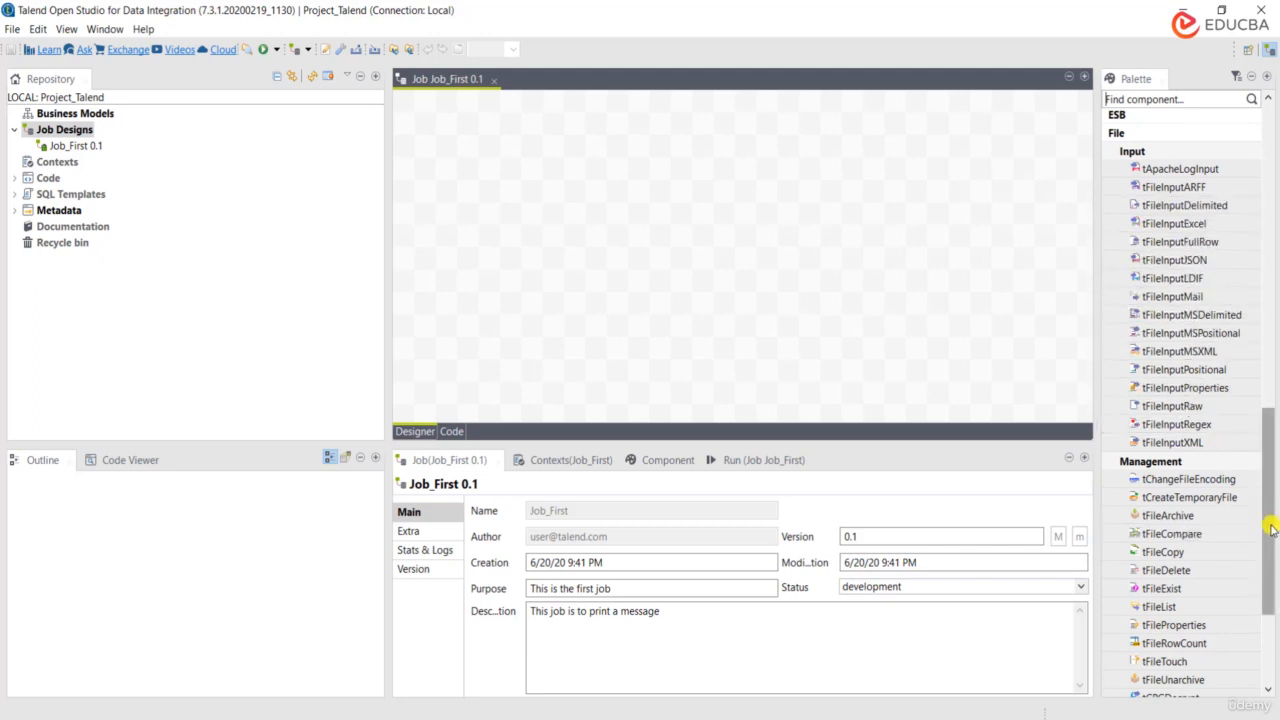
{"action": "left_click_drag", "start_coordinate": [1266, 514], "coordinate": [1268, 663]}
{"action": "left_click", "coordinate": [1168, 541]}
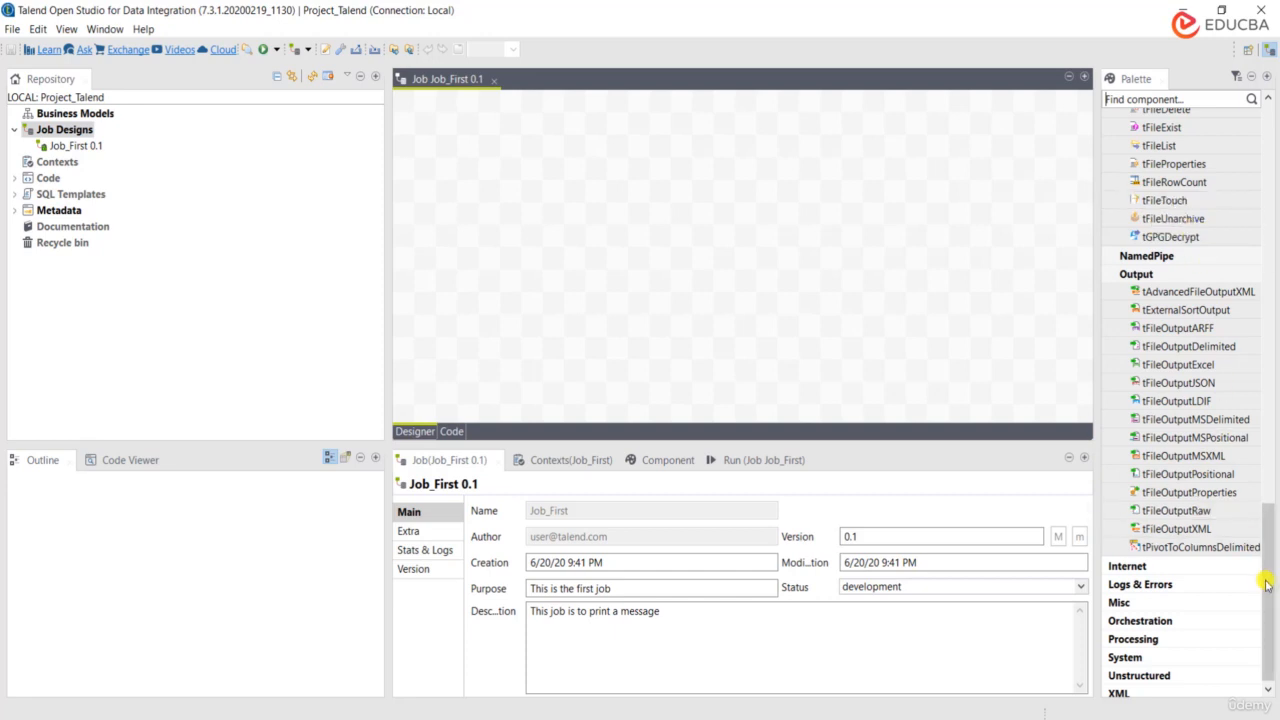
- Collapse the expanded Business, Databases and File categories in the component palette
{"action": "left_click_drag", "start_coordinate": [1266, 634], "coordinate": [1270, 185]}
{"action": "left_click", "coordinate": [1154, 306]}
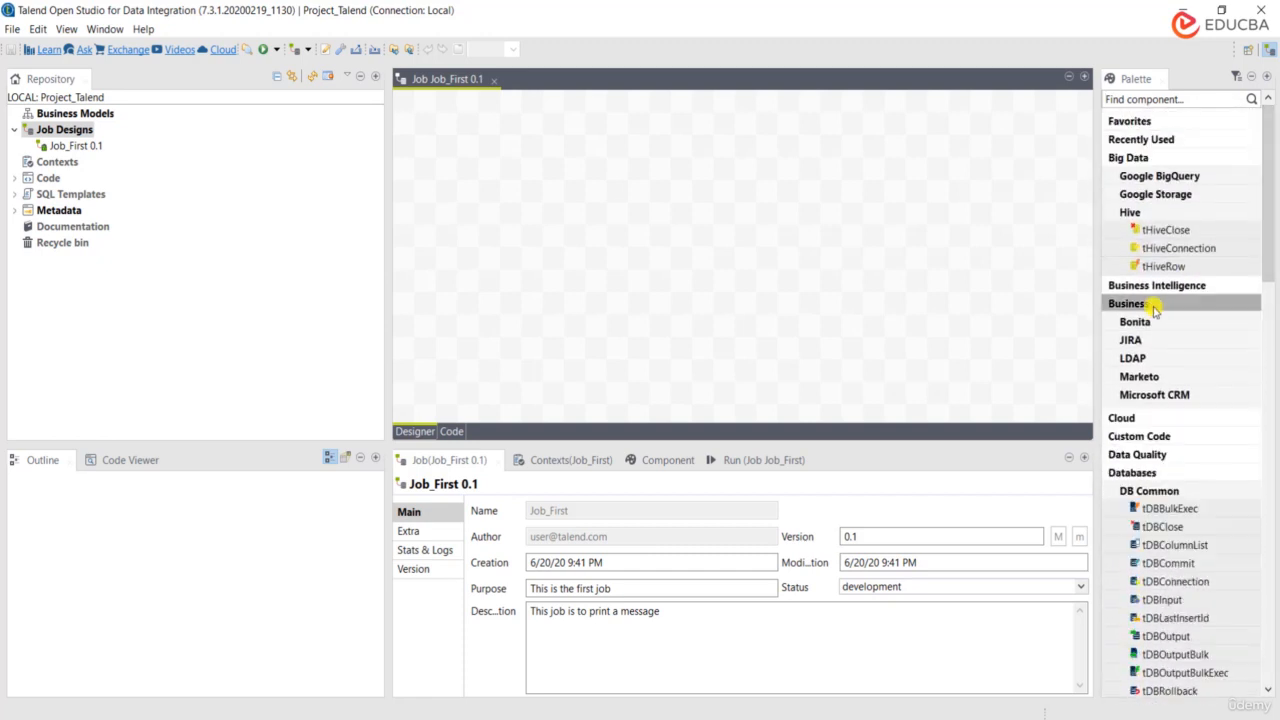
{"action": "left_click", "coordinate": [1152, 377]}
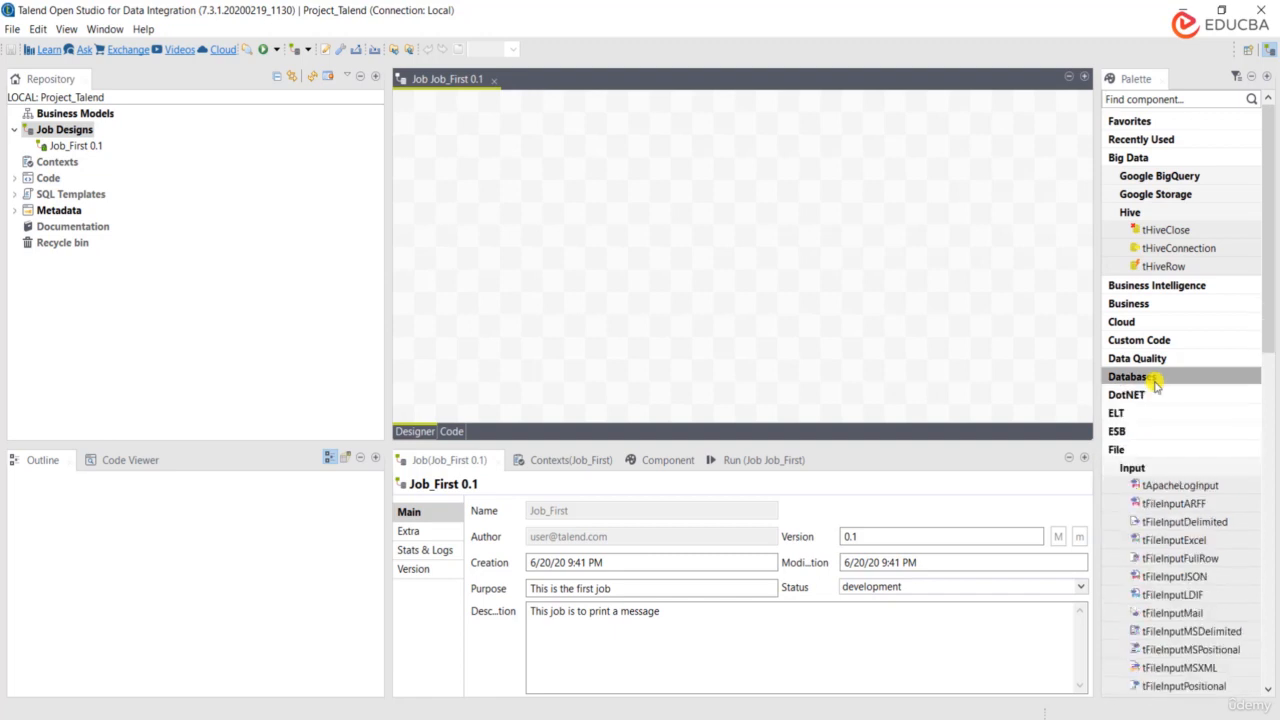
{"action": "left_click", "coordinate": [1131, 470]}
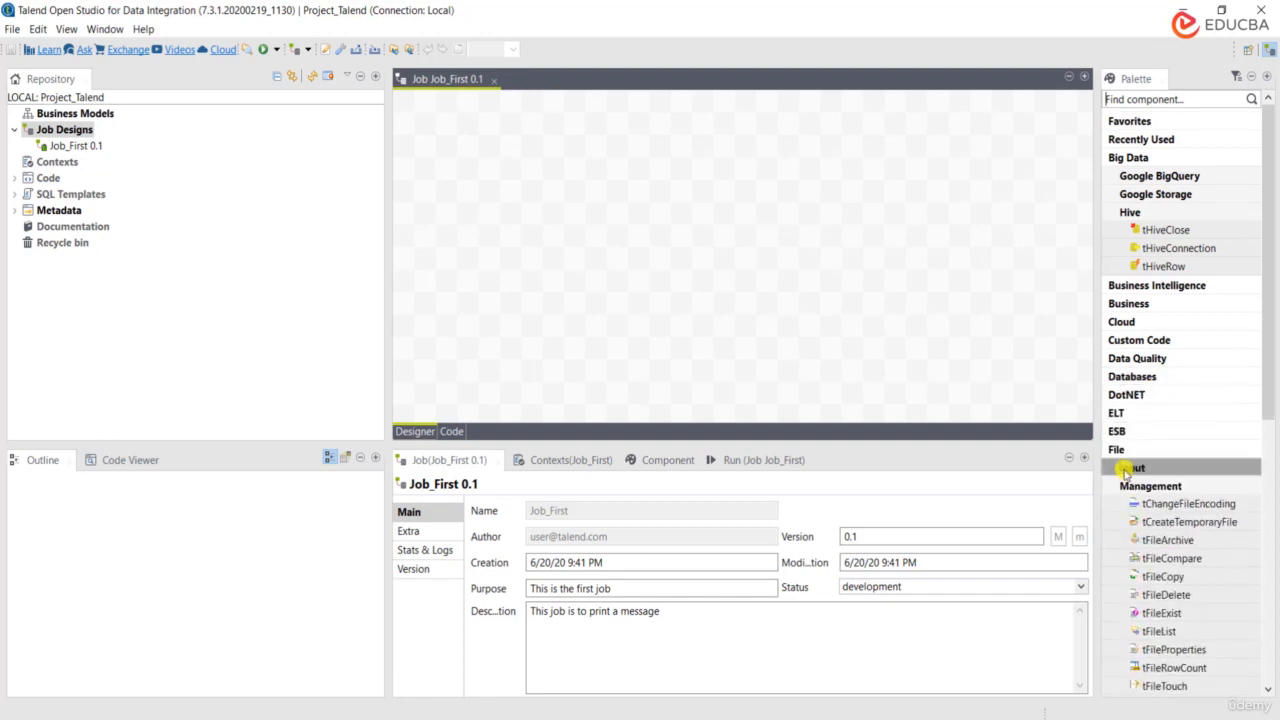
{"action": "left_click", "coordinate": [1118, 450]}
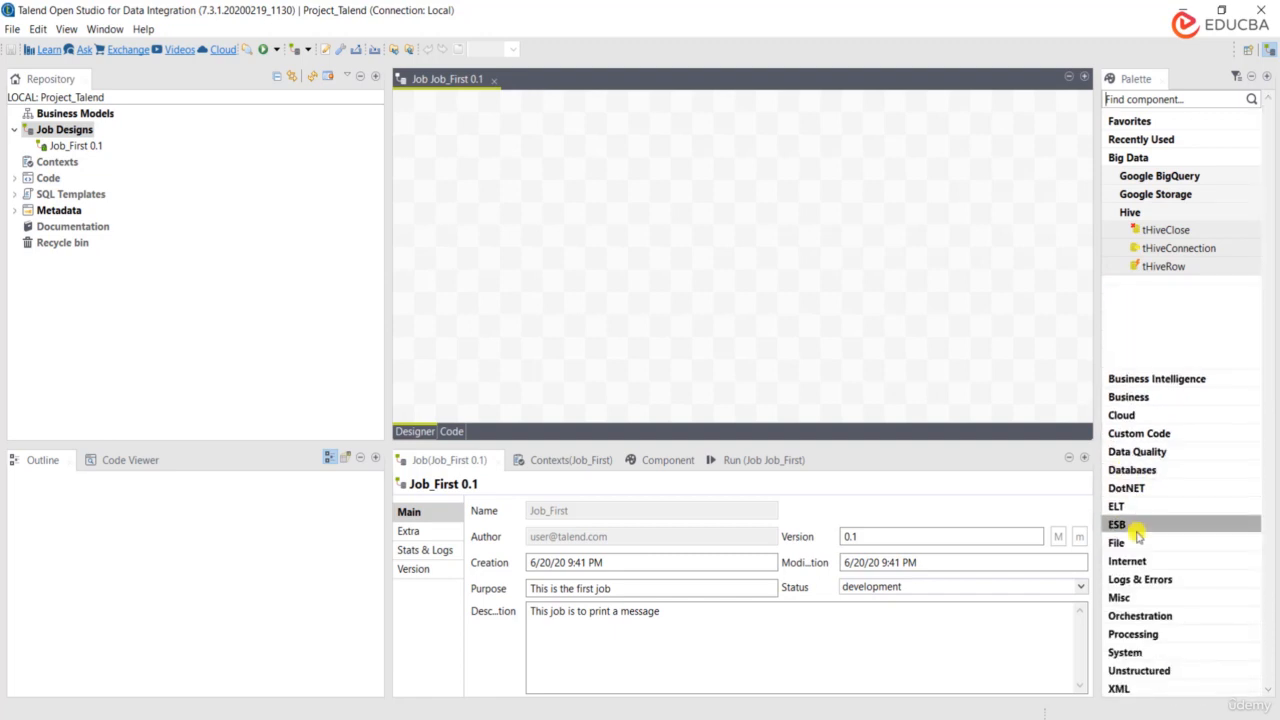
- Expand the Misc category in the palette and locate the tMsgBox component
{"action": "left_click", "coordinate": [1120, 597]}
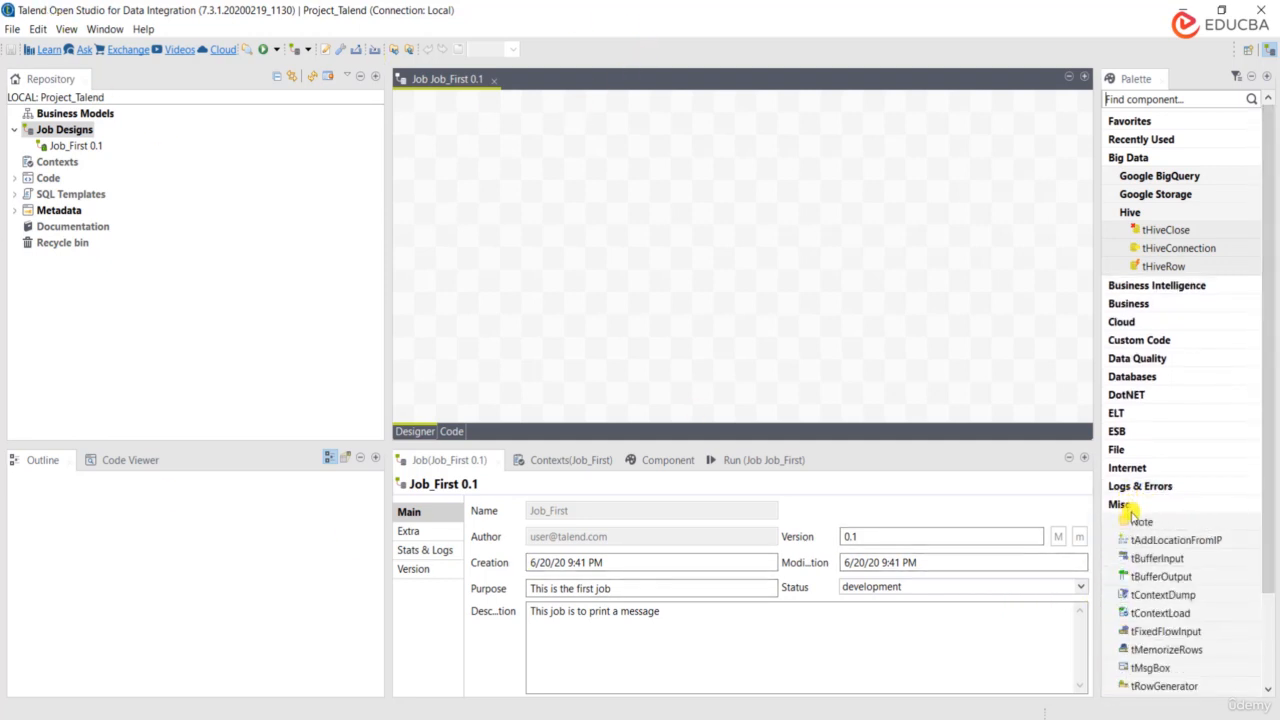
{"action": "left_click_drag", "start_coordinate": [1266, 596], "coordinate": [1268, 687]}
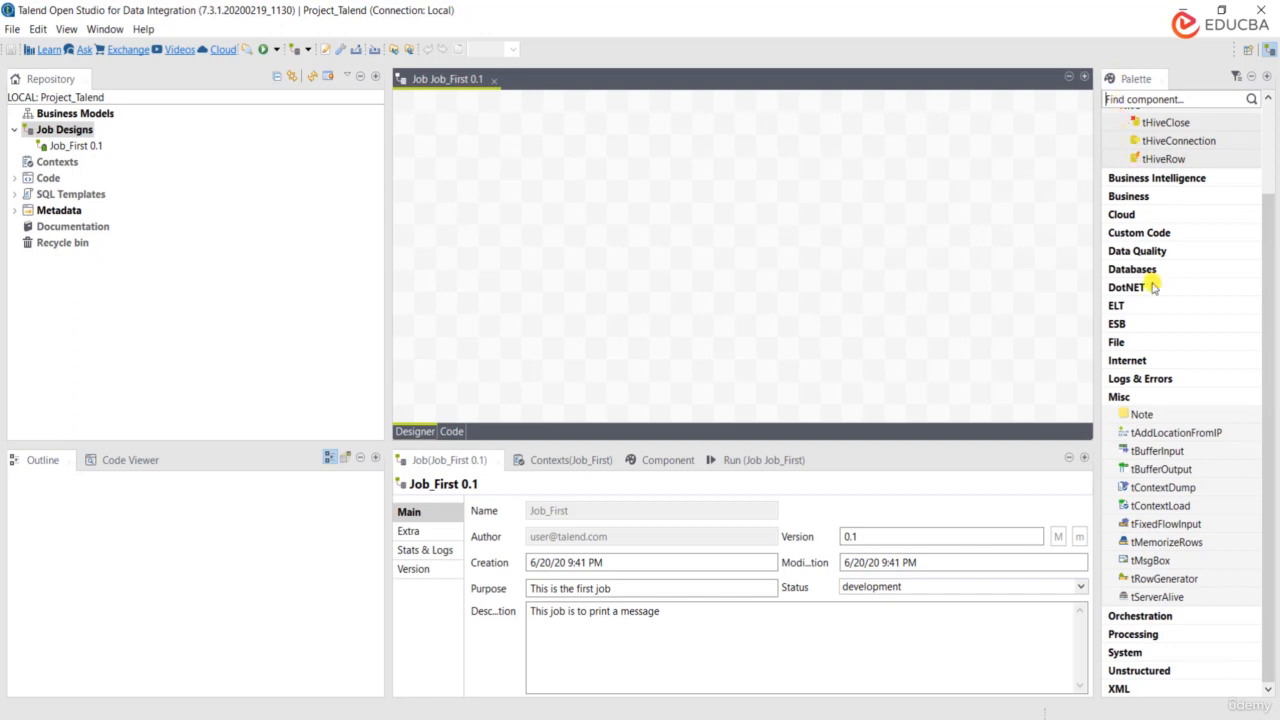
{"action": "left_click", "coordinate": [1124, 397]}
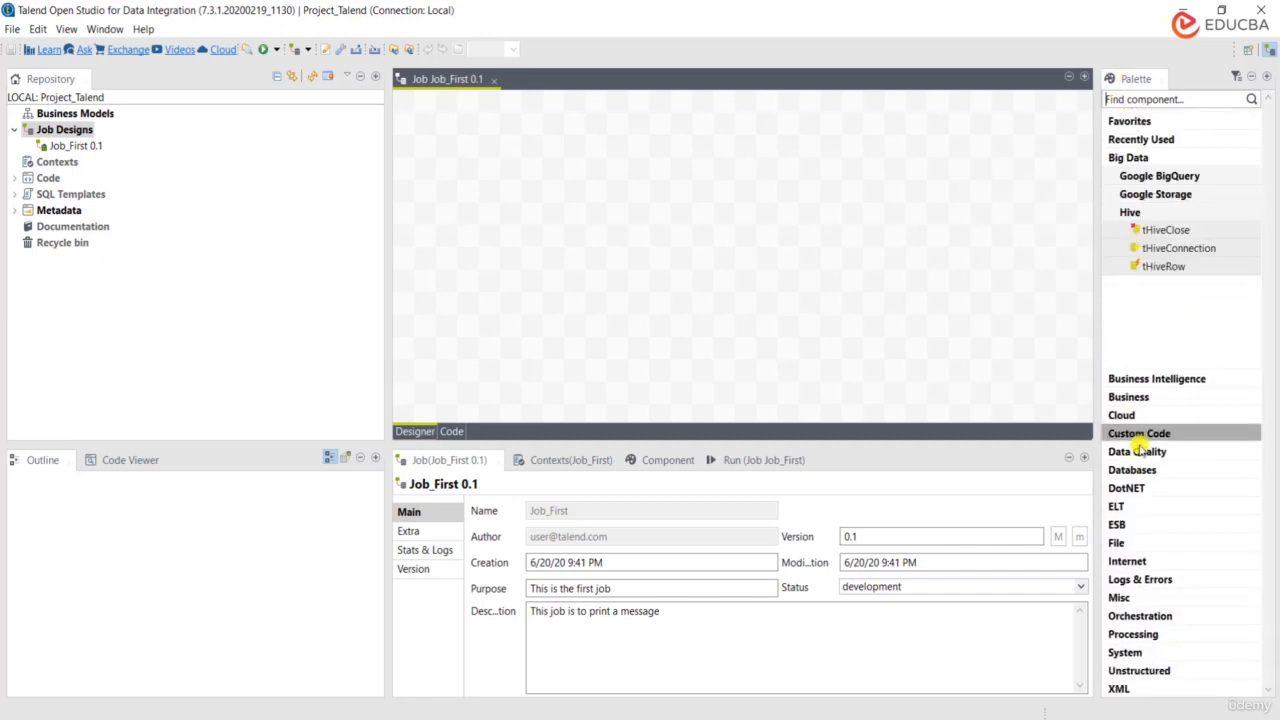
{"action": "left_click", "coordinate": [1122, 598]}
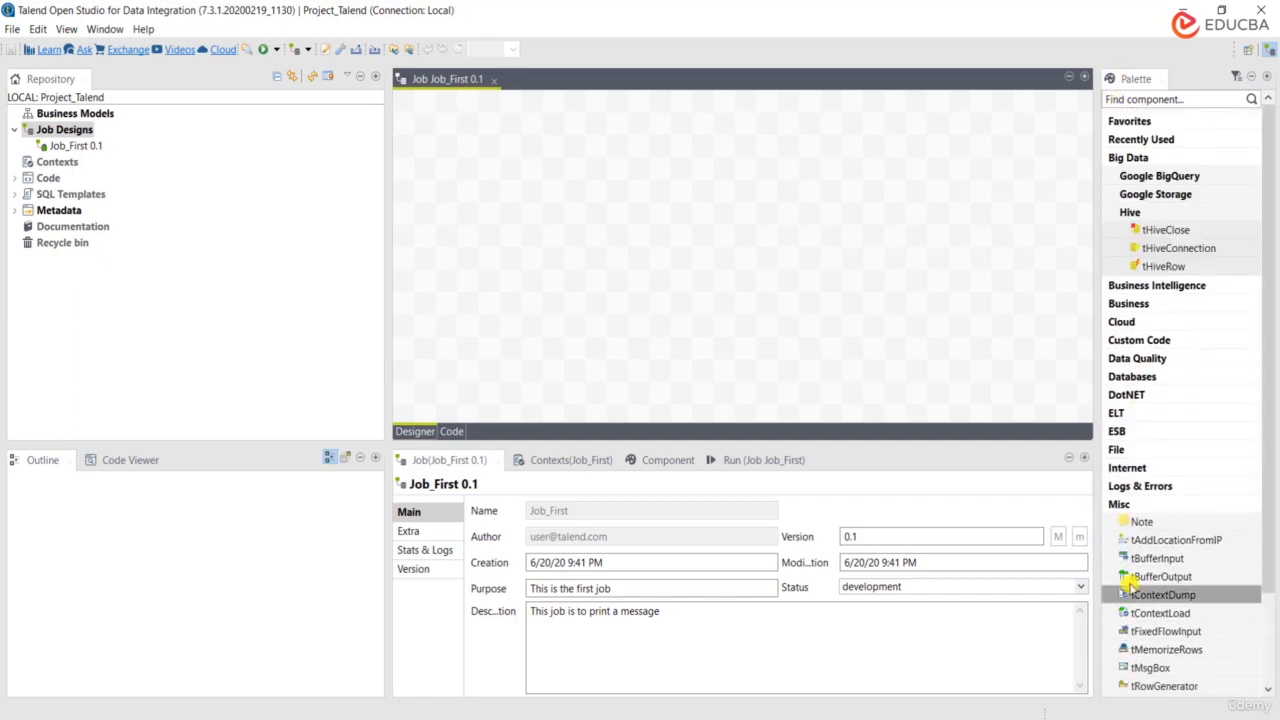
{"action": "left_click_drag", "start_coordinate": [1266, 520], "coordinate": [1267, 624]}
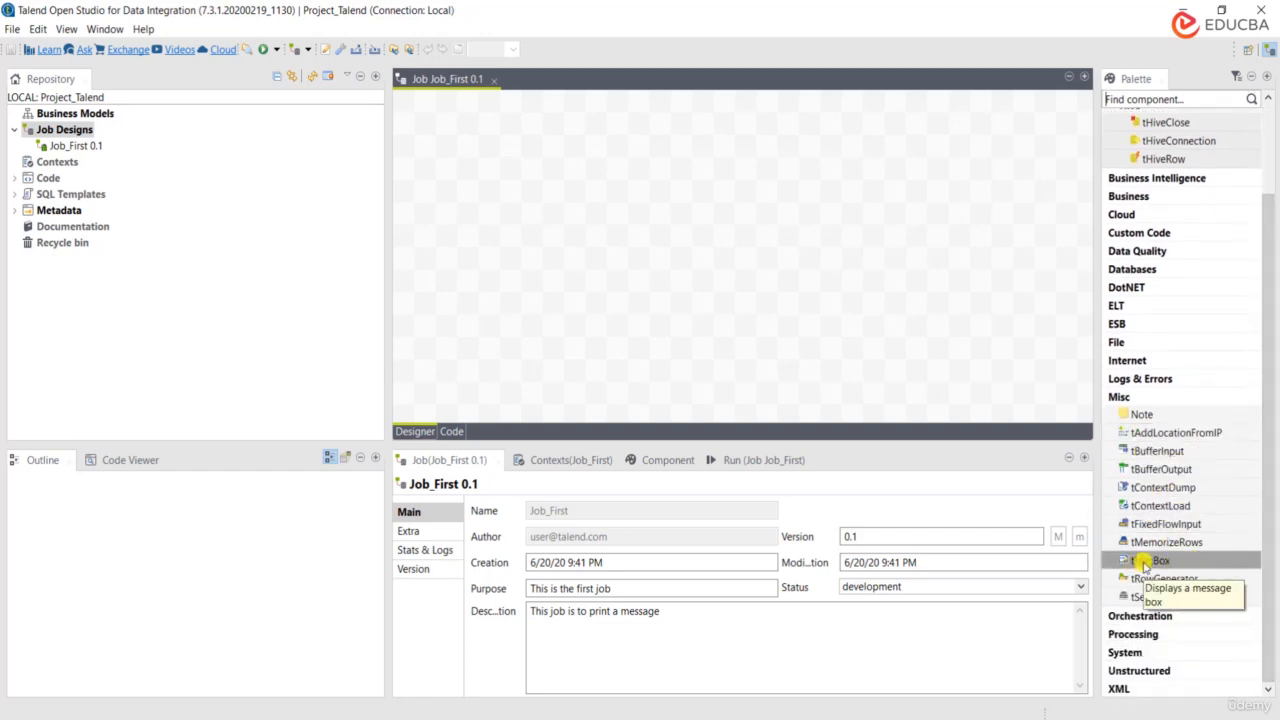
- Place a tMsgBox component in the upper part of the job design and delete it again
{"action": "left_click_drag", "start_coordinate": [1144, 566], "coordinate": [538, 180]}
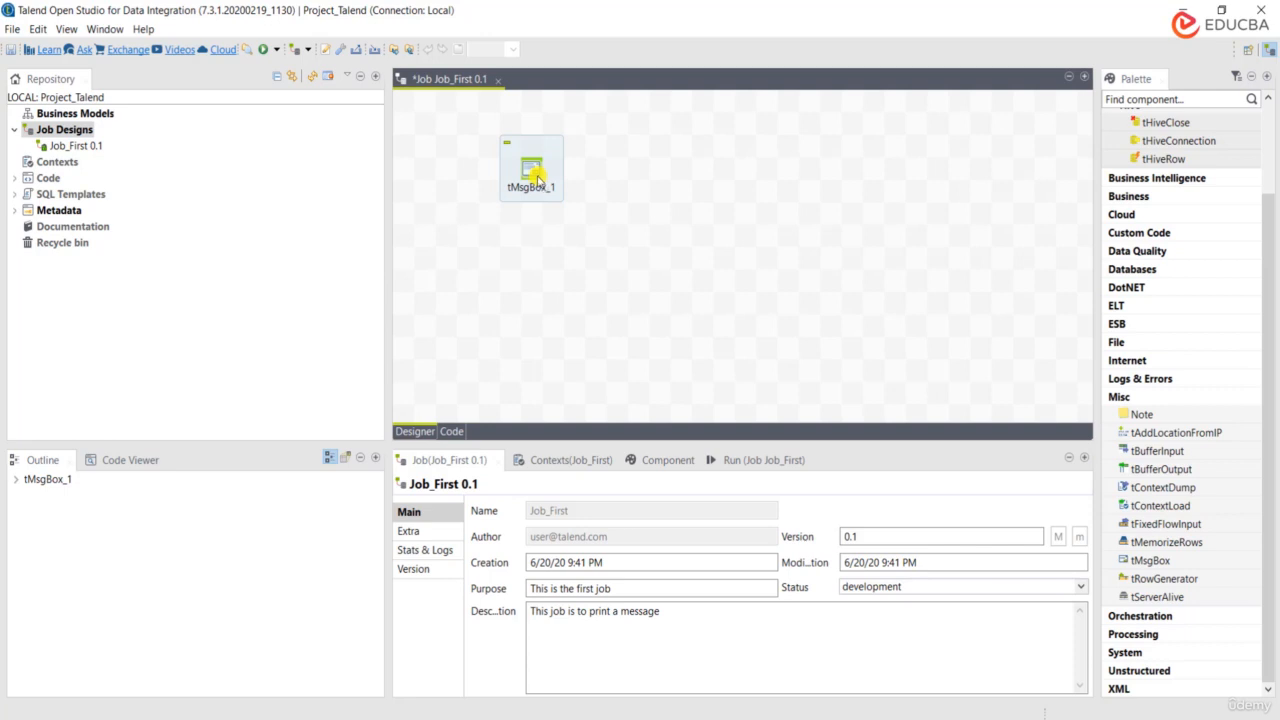
{"action": "key", "text": "Delete"}
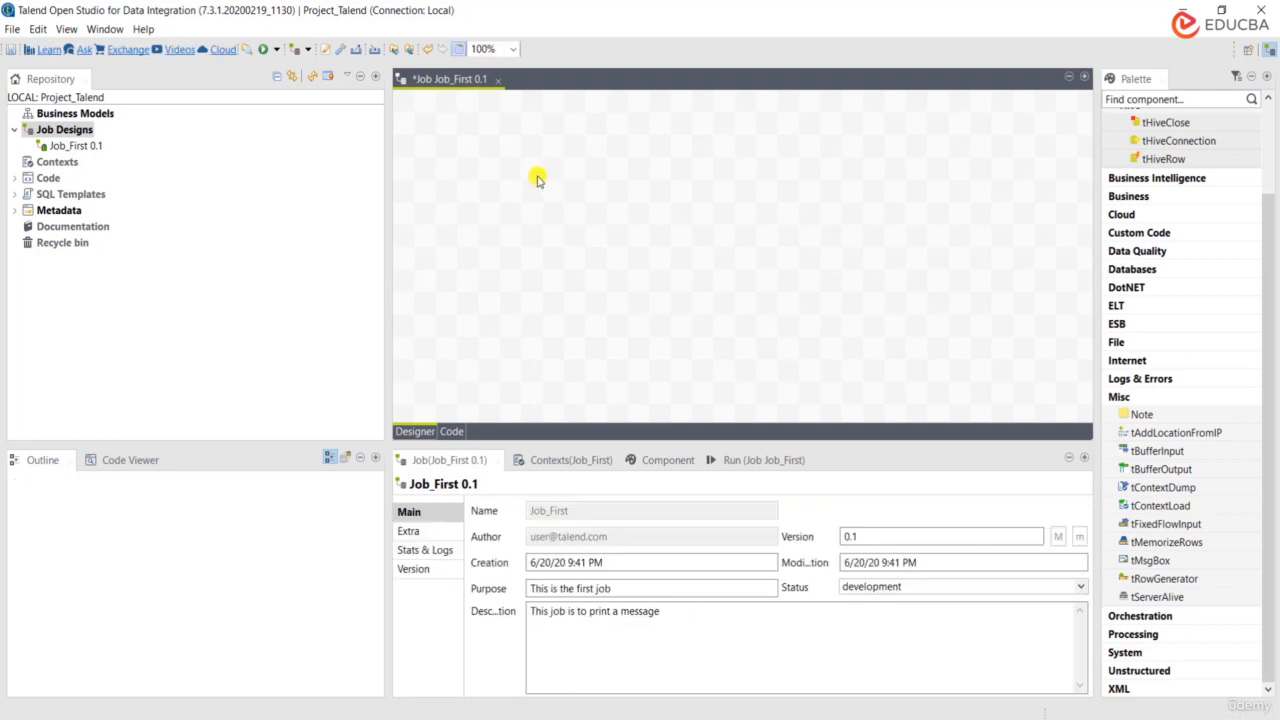
- Search the component palette for "tMsg"
{"action": "left_click", "coordinate": [1123, 98]}
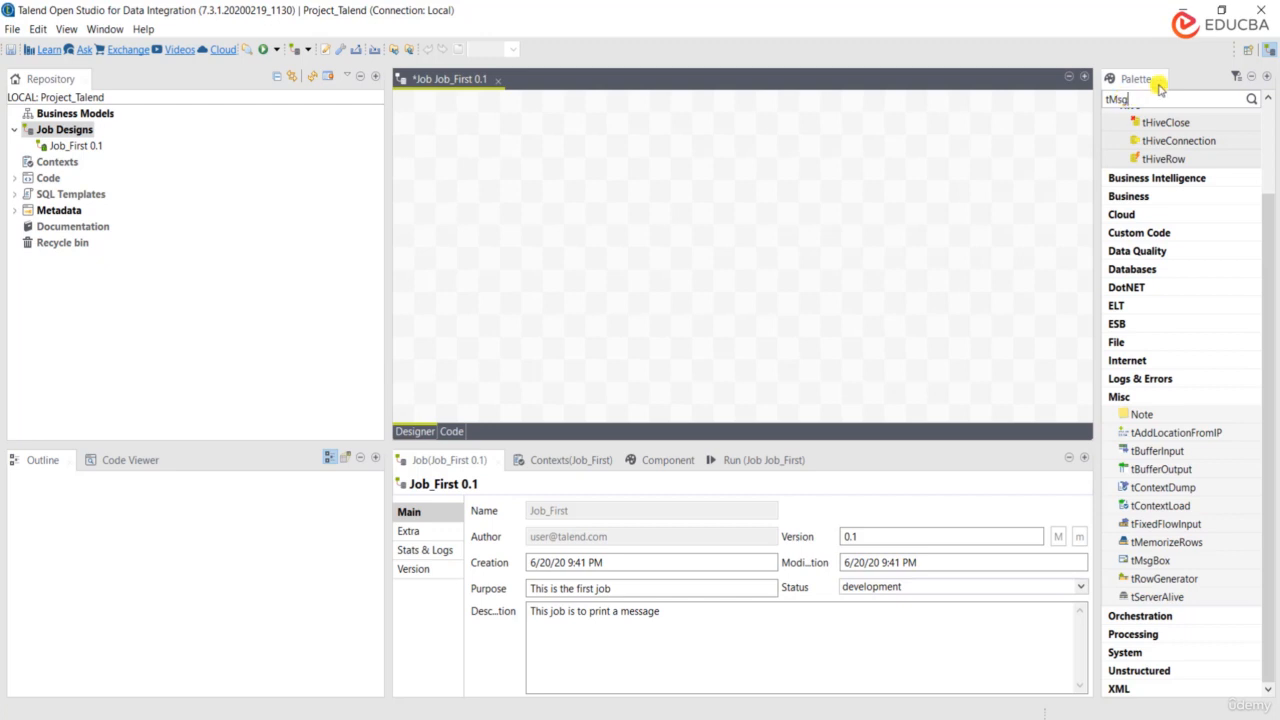
{"action": "left_click", "coordinate": [1253, 103]}
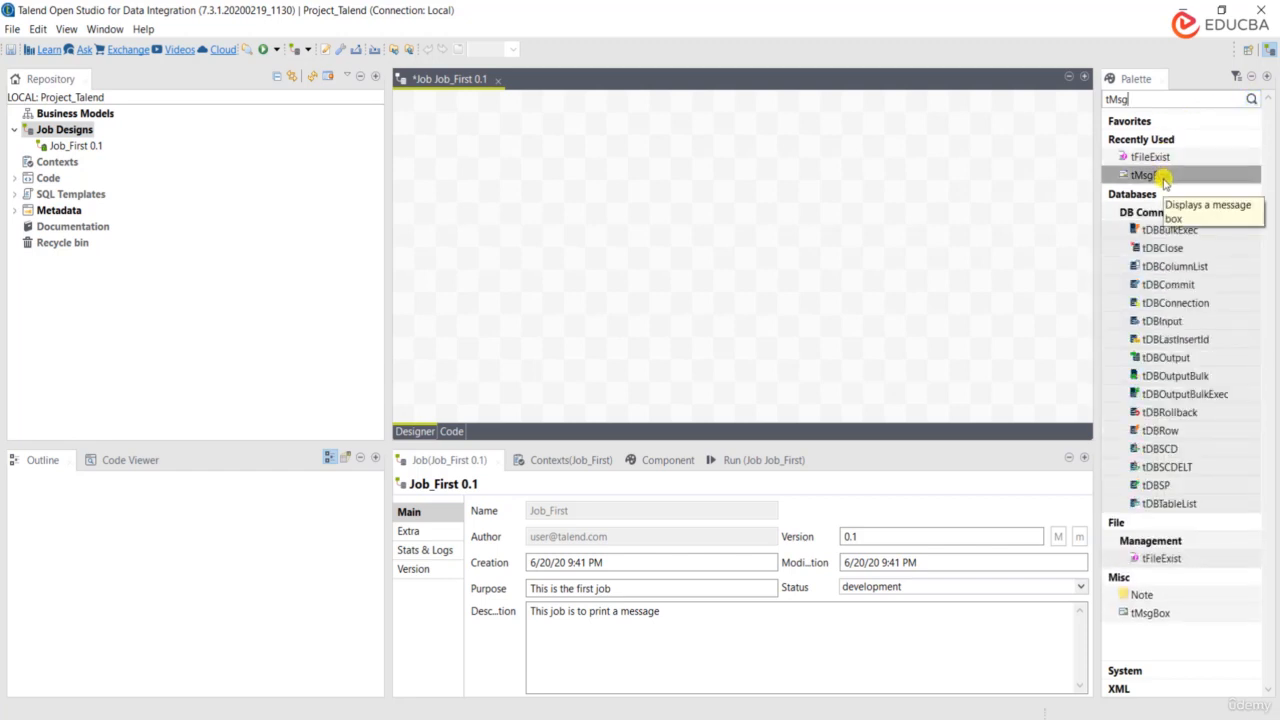
- Place a tMsgBox from the recently used components on the job canvas and delete it again
{"action": "left_click_drag", "start_coordinate": [1163, 177], "coordinate": [642, 193]}
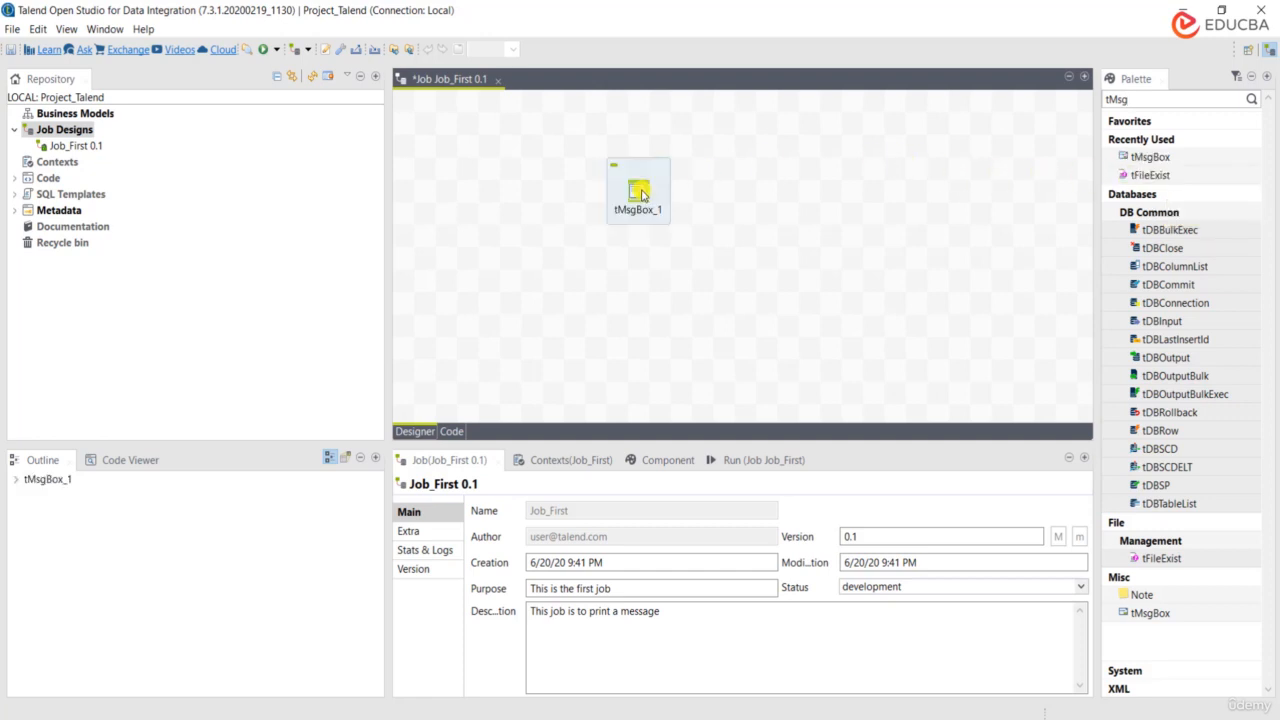
{"action": "left_click", "coordinate": [642, 193]}
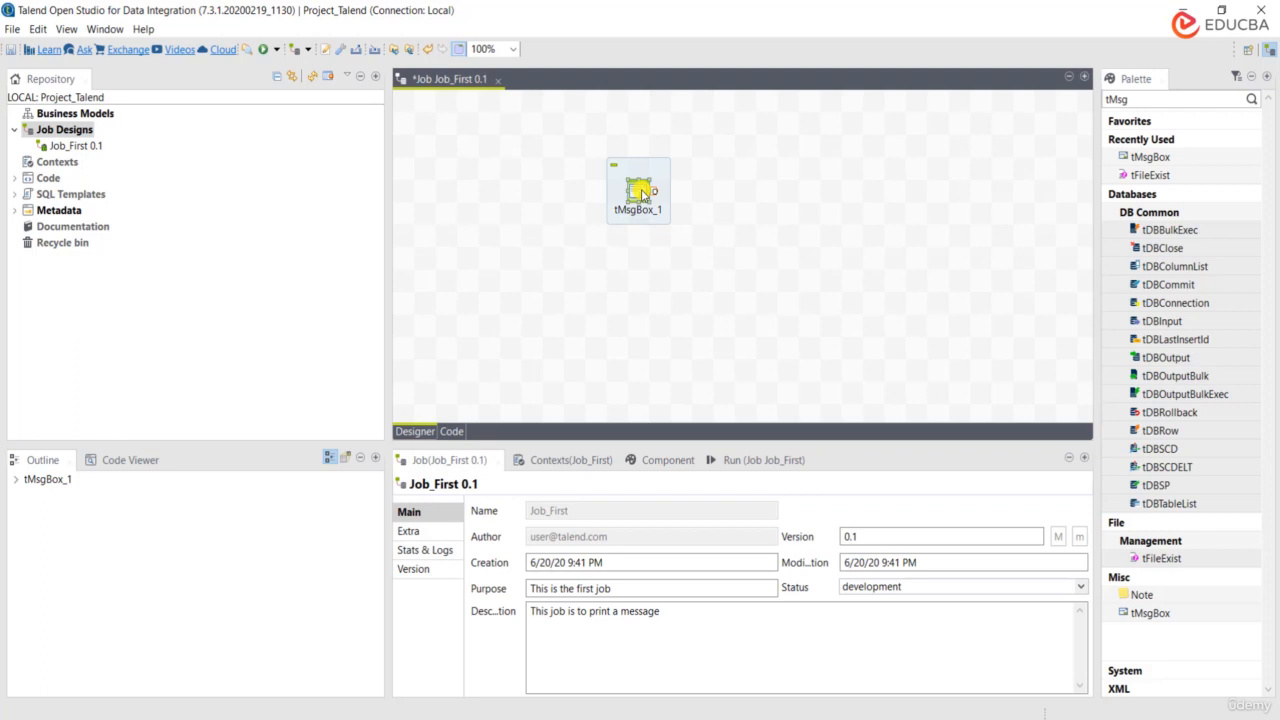
{"action": "key", "text": "Delete"}
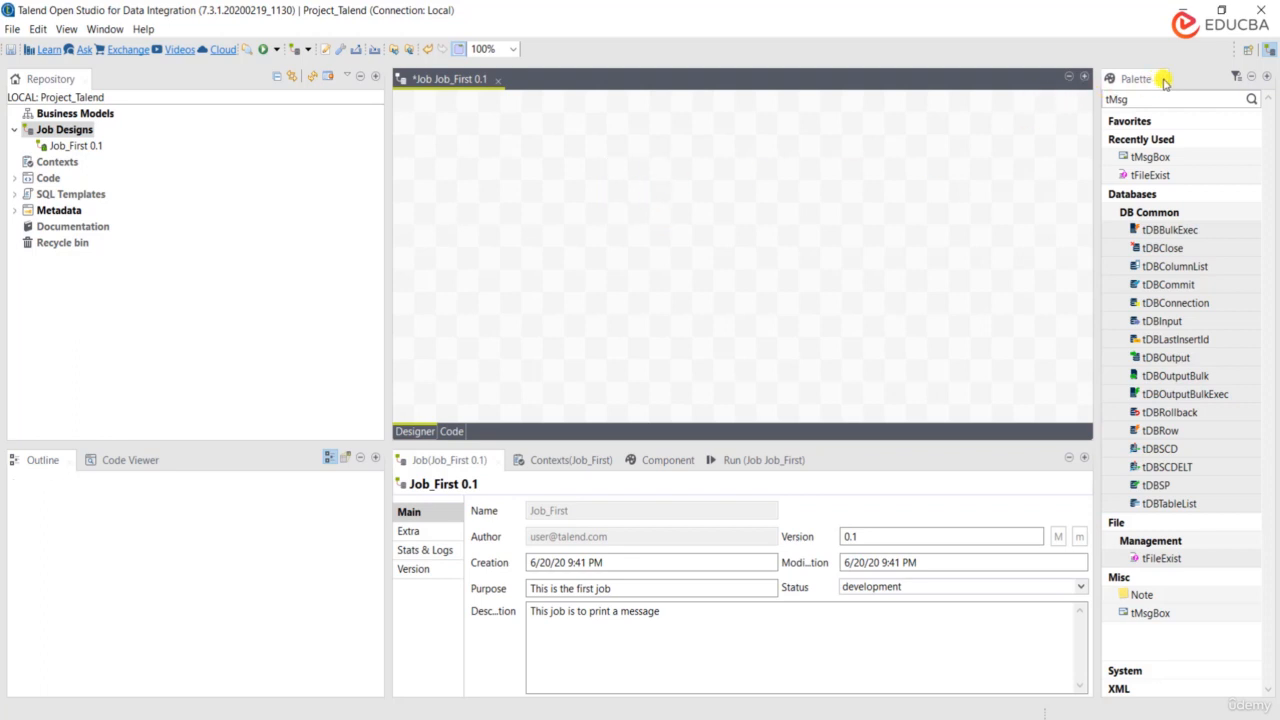
- Clear the palette search and add a tMsgBox component by searching for "tmsg" directly on the job canvas
{"action": "left_click", "coordinate": [1193, 105]}
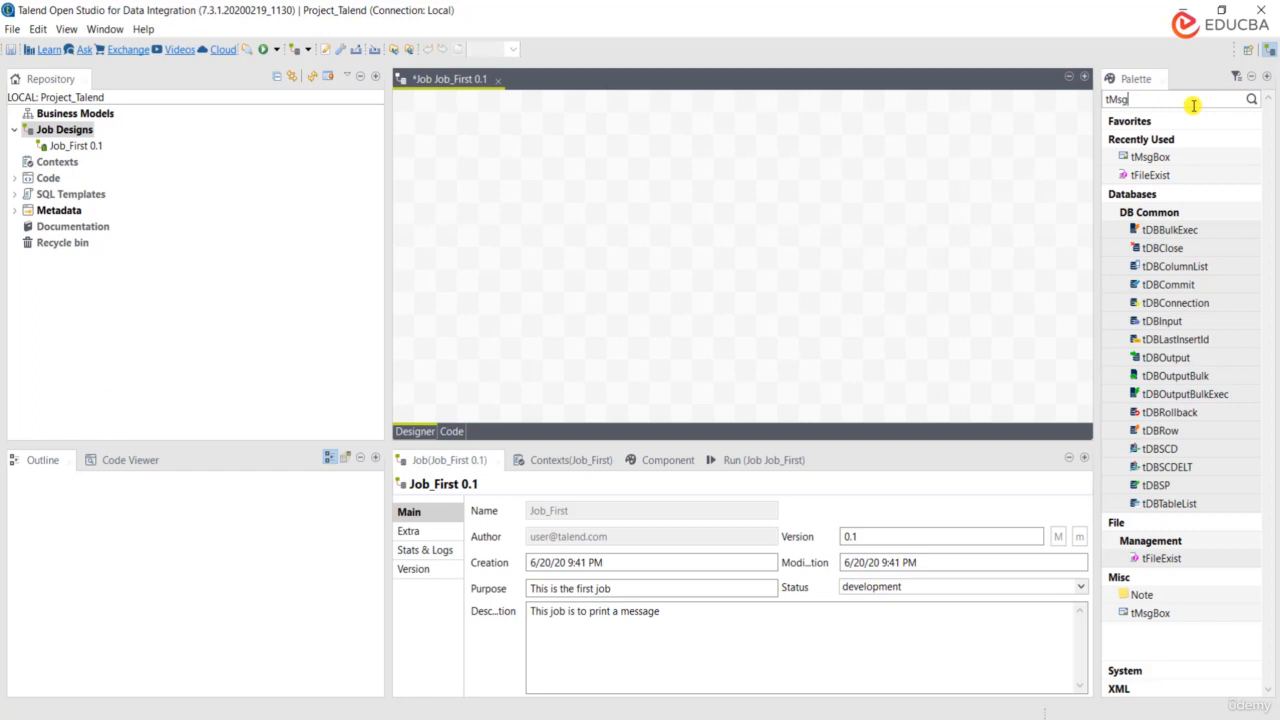
{"action": "left_click", "coordinate": [774, 171]}
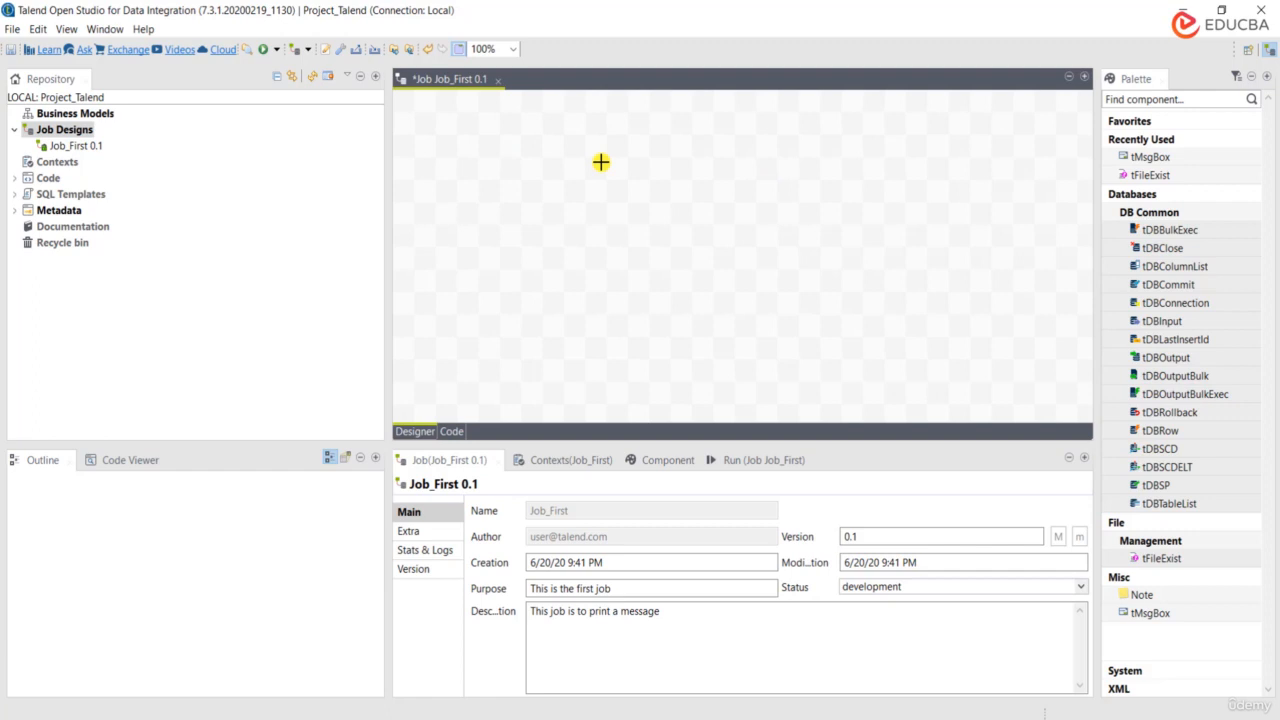
{"action": "type", "text": "ms"}
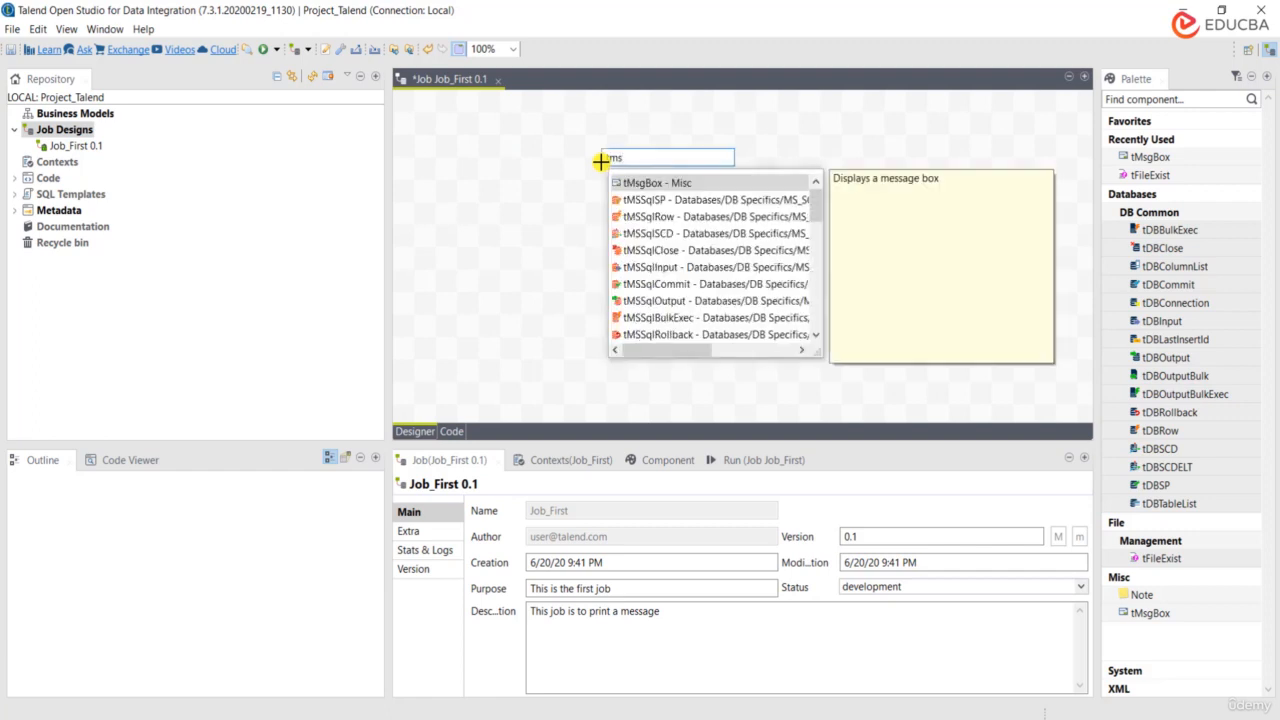
{"action": "type", "text": "g"}
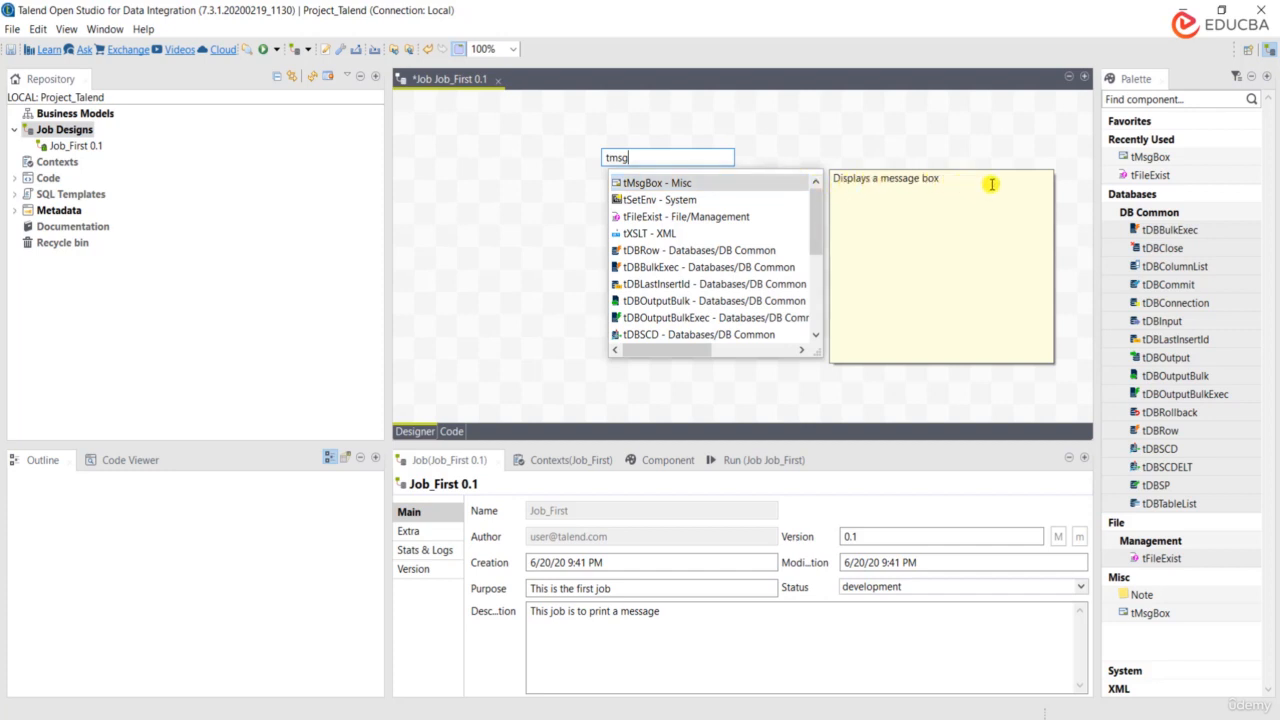
{"action": "double_click", "coordinate": [679, 185]}
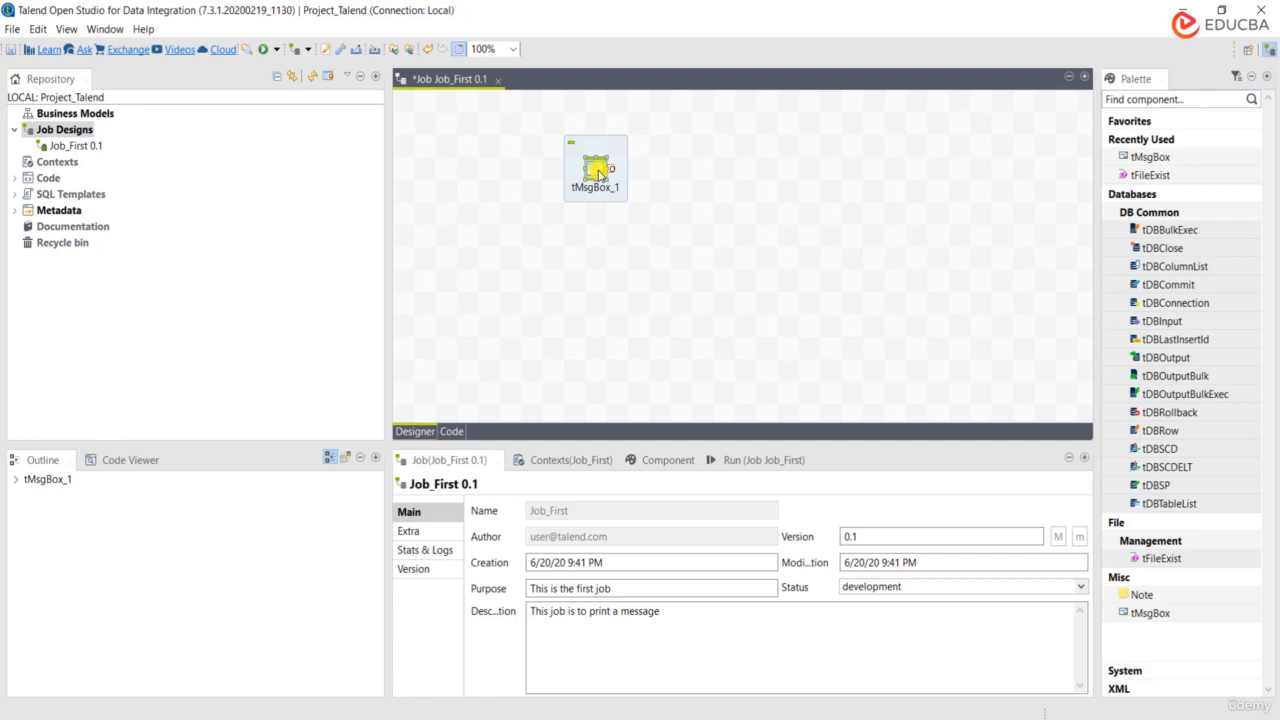
- Show the tMsgBox component's basic settings in an enlarged area and set its title to "First_Message"
{"action": "left_click", "coordinate": [668, 460]}
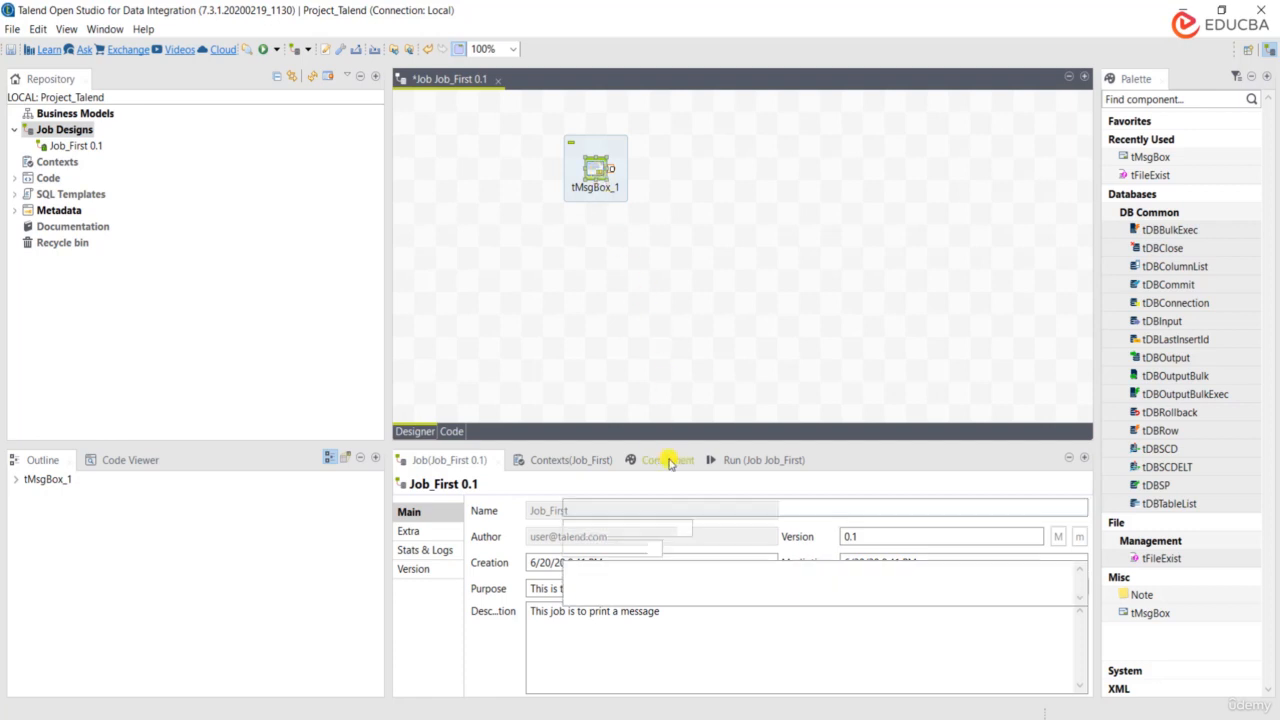
{"action": "left_click_drag", "start_coordinate": [660, 444], "coordinate": [658, 306]}
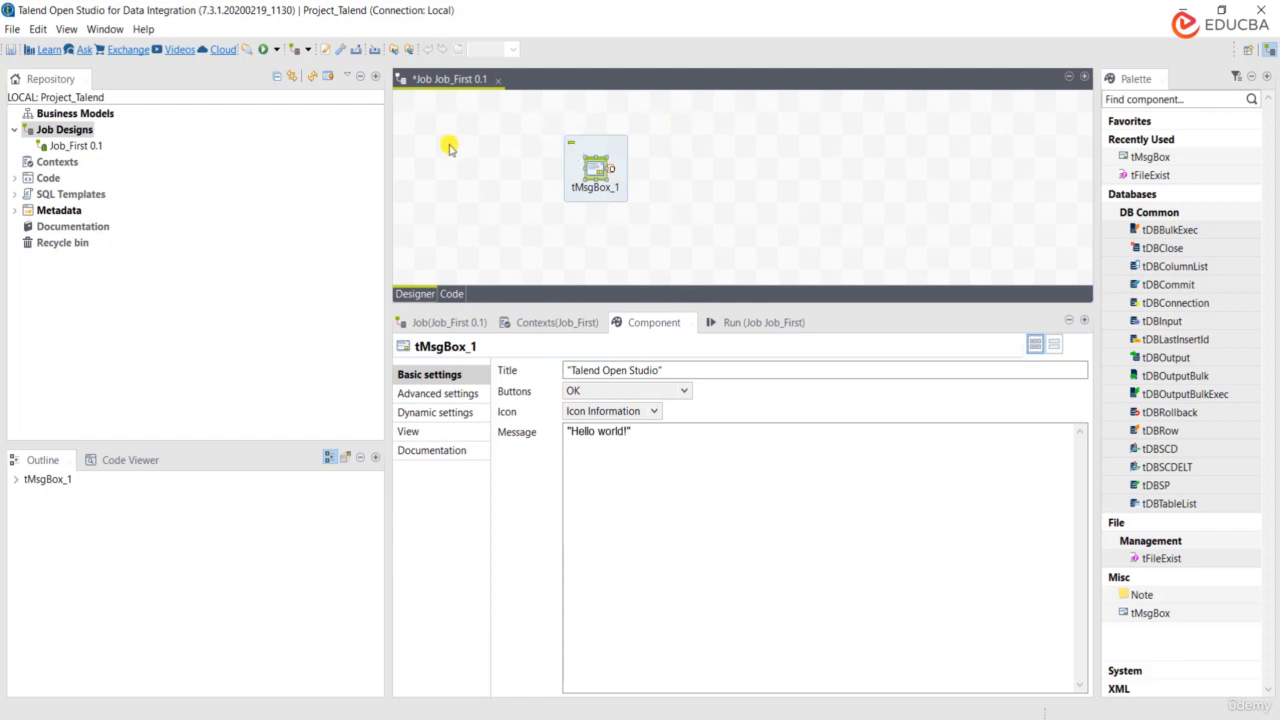
{"action": "left_click", "coordinate": [620, 370]}
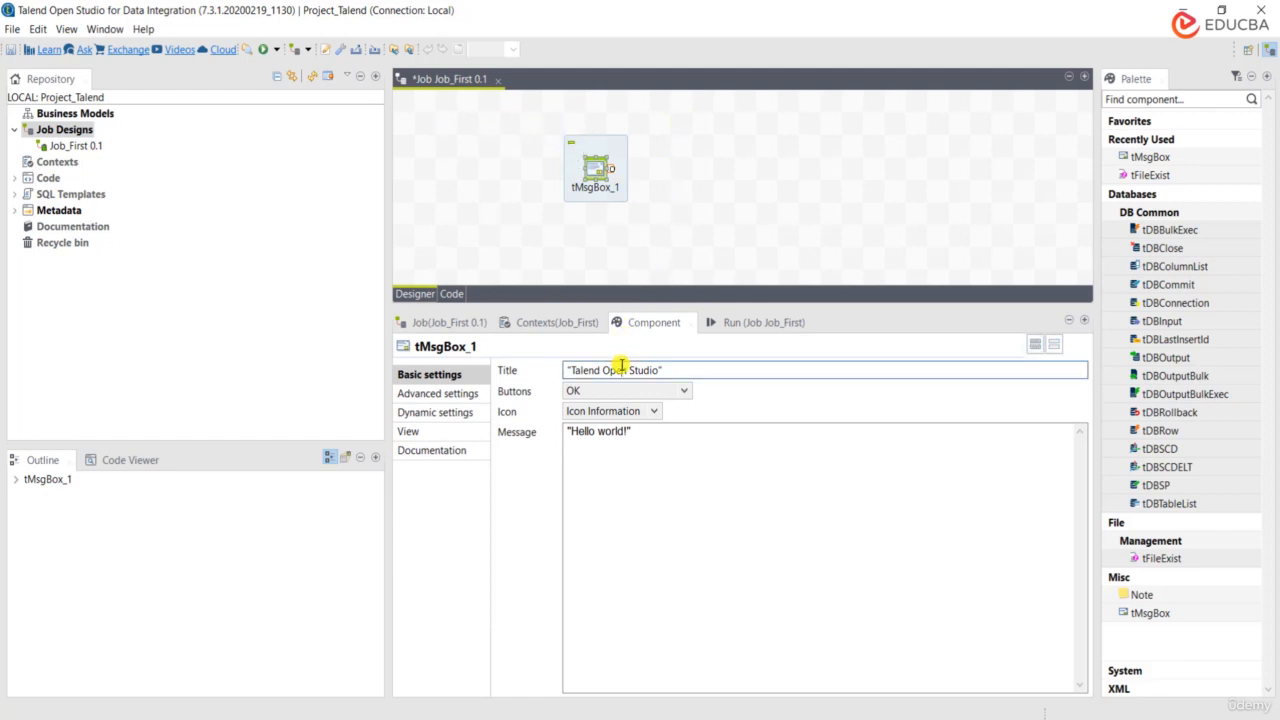
{"action": "mouse_move", "coordinate": [664, 372]}
{"action": "left_mouse_down"}
{"action": "mouse_move", "coordinate": [574, 371]}
{"action": "mouse_move", "coordinate": [653, 374]}
{"action": "left_mouse_up"}
{"action": "left_click", "coordinate": [576, 372]}
{"action": "key", "text": "BackSpace"}
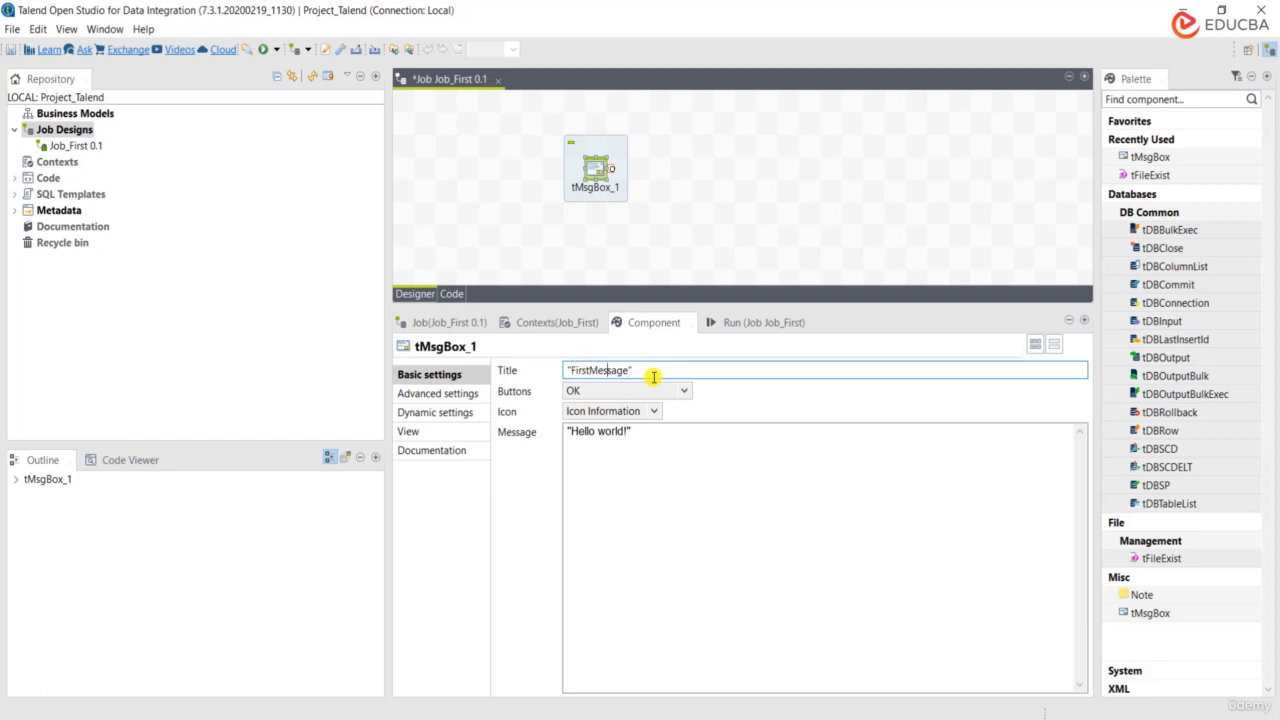
{"action": "type", "text": "_"}
{"action": "left_click", "coordinate": [606, 435]}
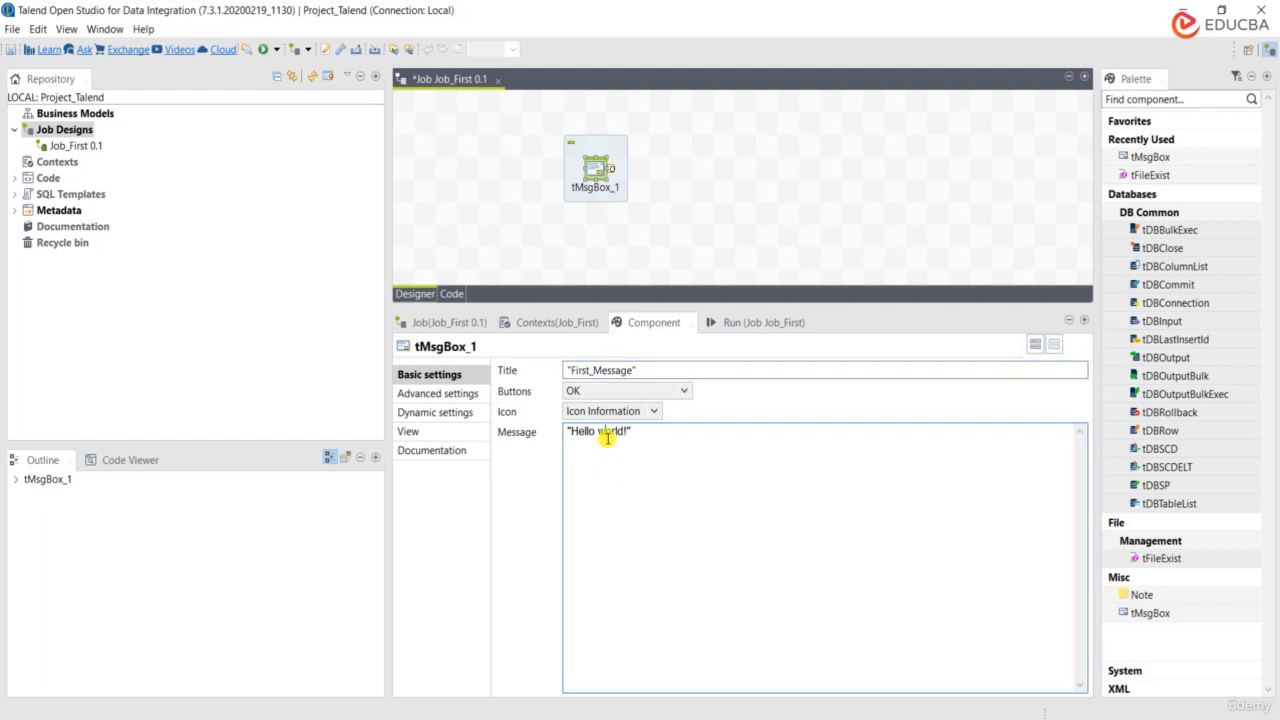
- Run Job_First and dismiss the message box it displays
{"action": "left_click", "coordinate": [695, 228]}
{"action": "left_click", "coordinate": [605, 168]}
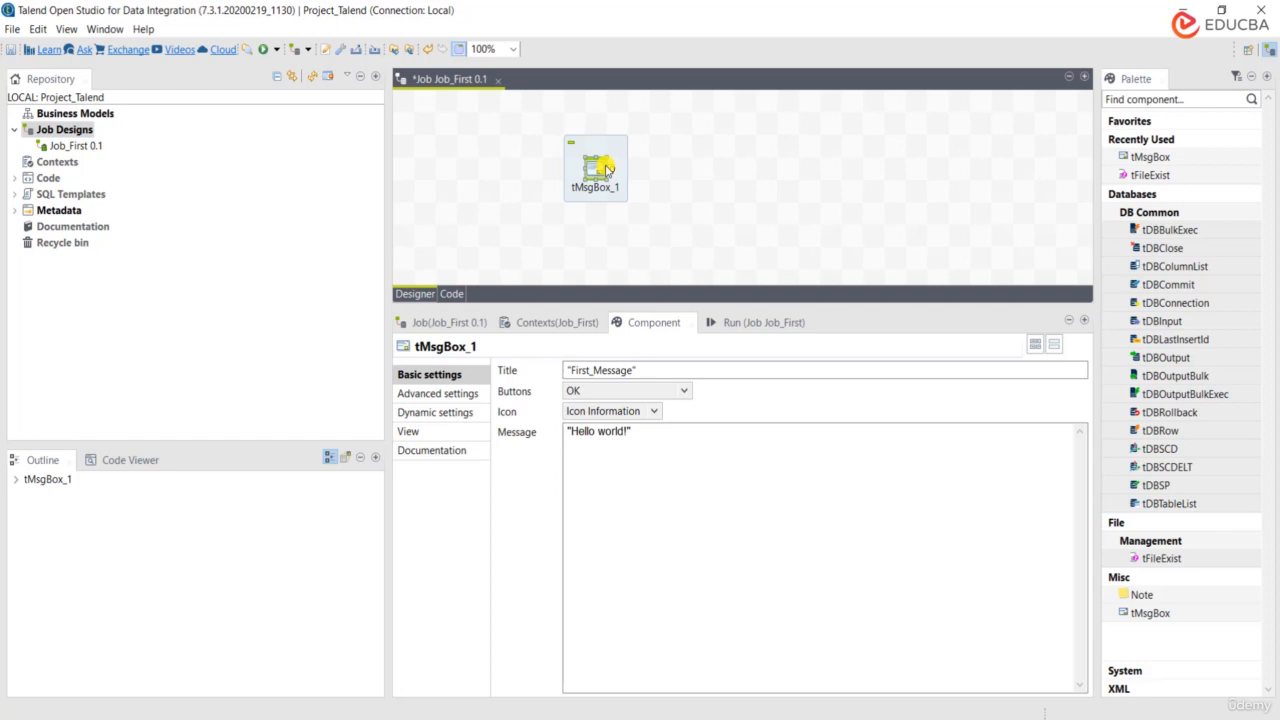
{"action": "left_click", "coordinate": [760, 322]}
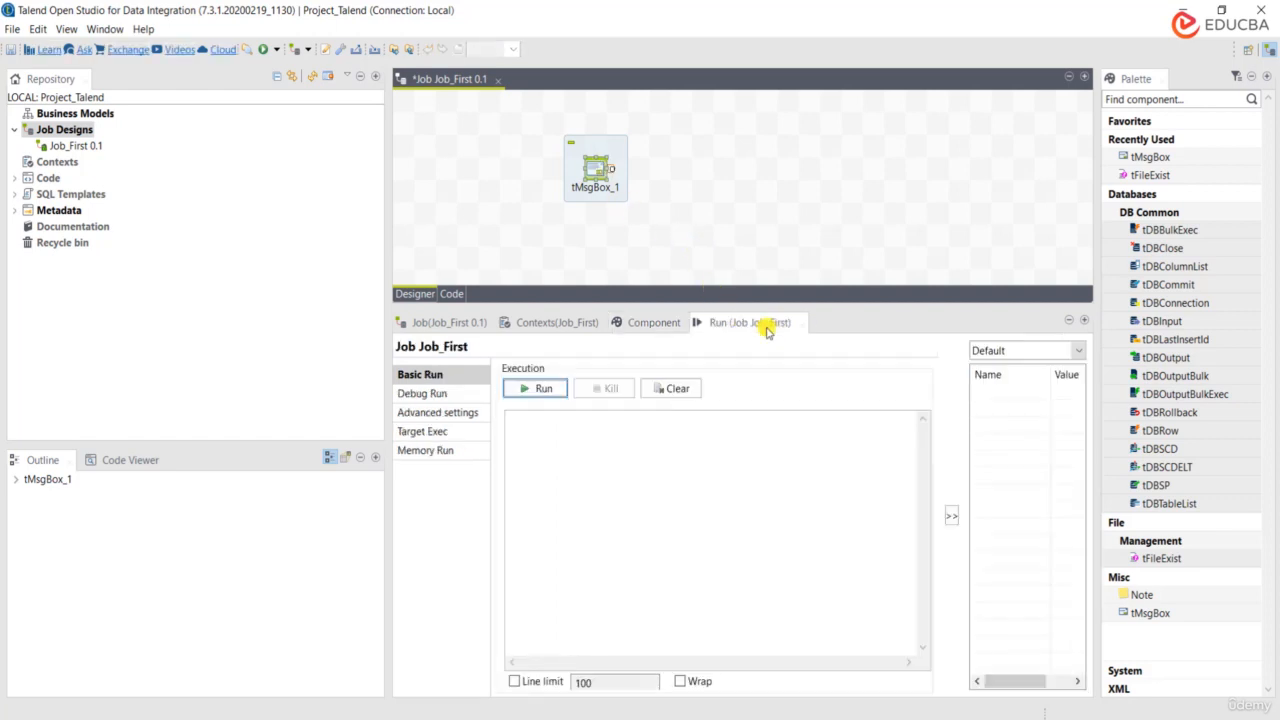
{"action": "left_click", "coordinate": [549, 390]}
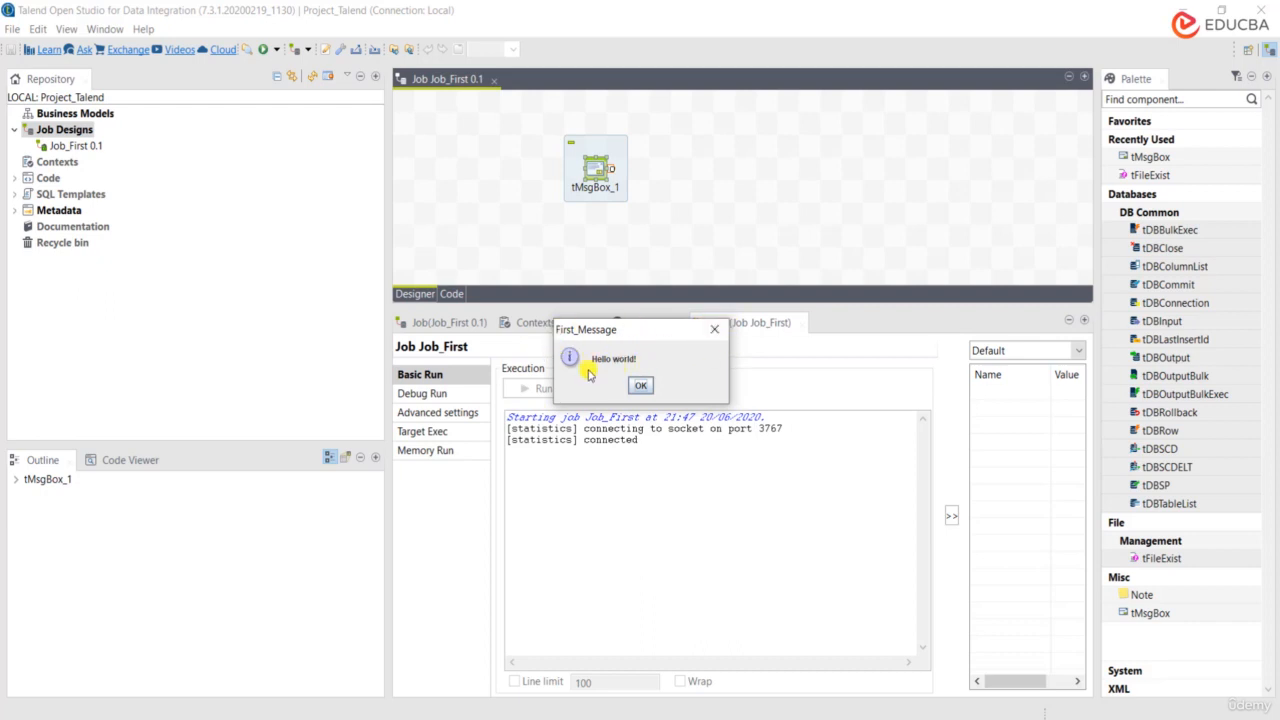
{"action": "left_click", "coordinate": [640, 385]}
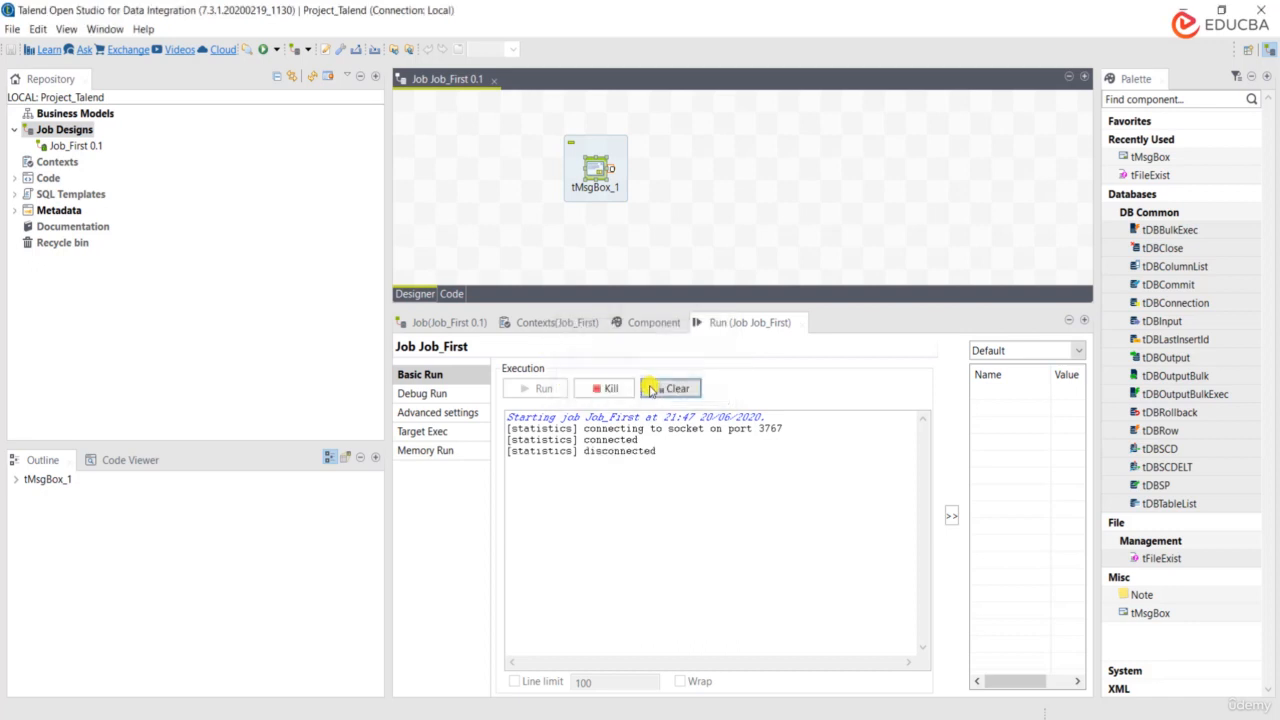
- Set the tMsgBox message to "Hello world - this is Talend Fist Job!" and its title to "First_Message- Talend"
{"action": "left_click", "coordinate": [650, 323]}
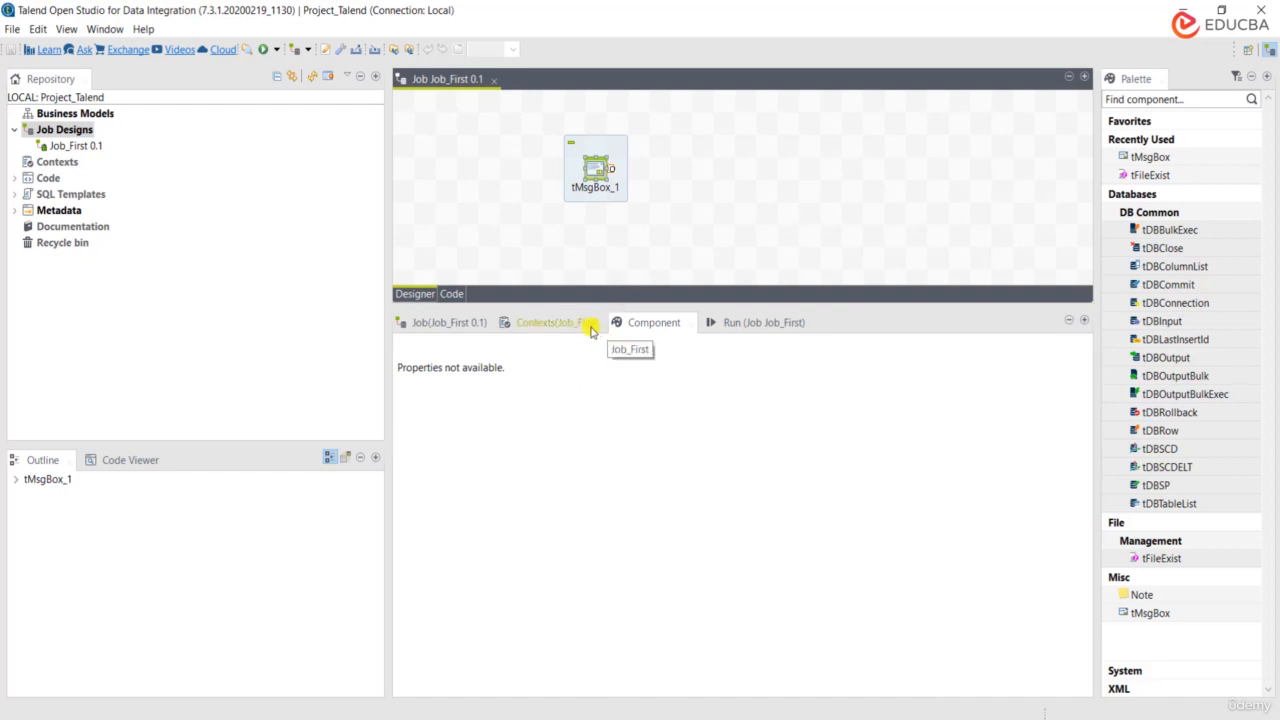
{"action": "left_click", "coordinate": [597, 172]}
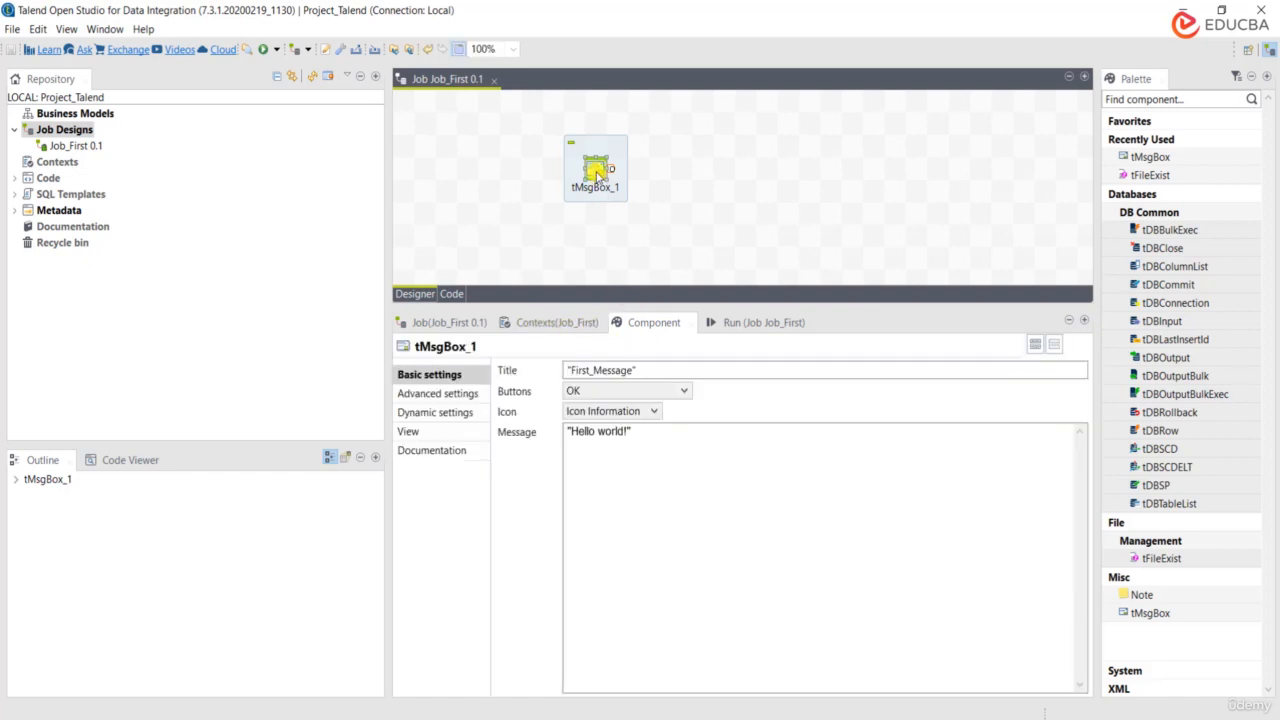
{"action": "left_click", "coordinate": [623, 431]}
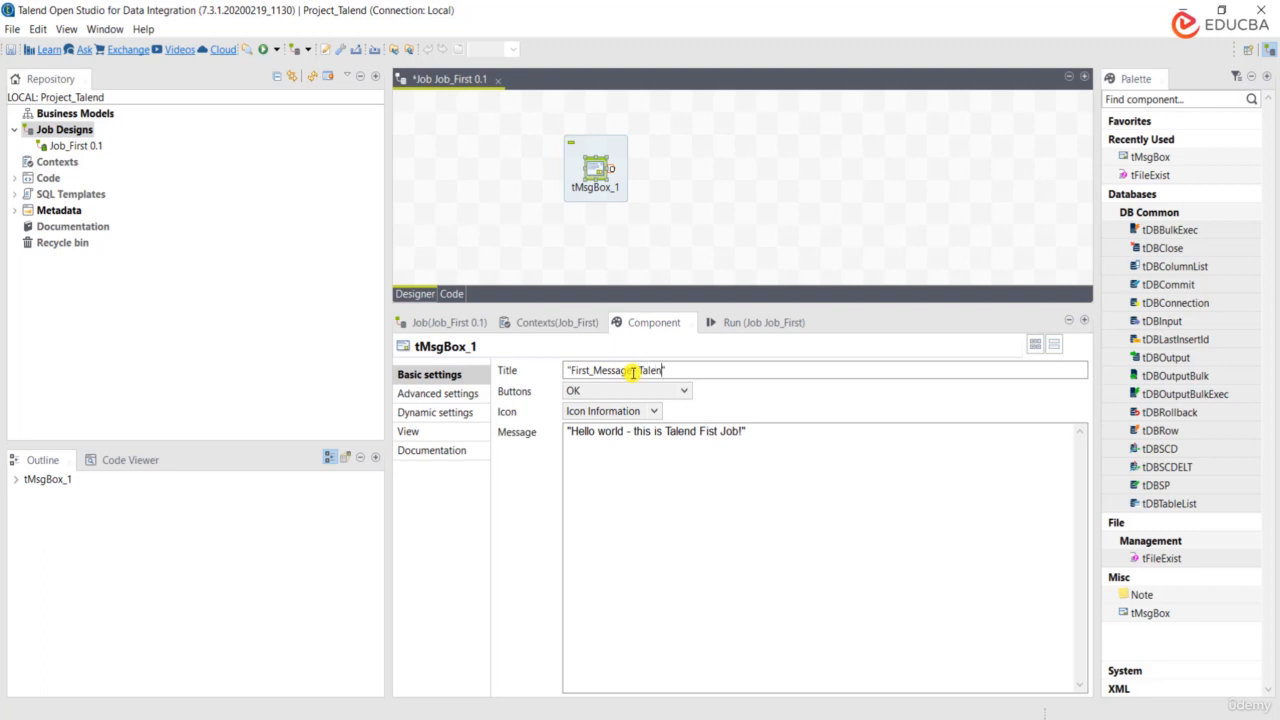
- Clear the previous execution output, run Job_First again and dismiss its message box
{"action": "left_click", "coordinate": [726, 323]}
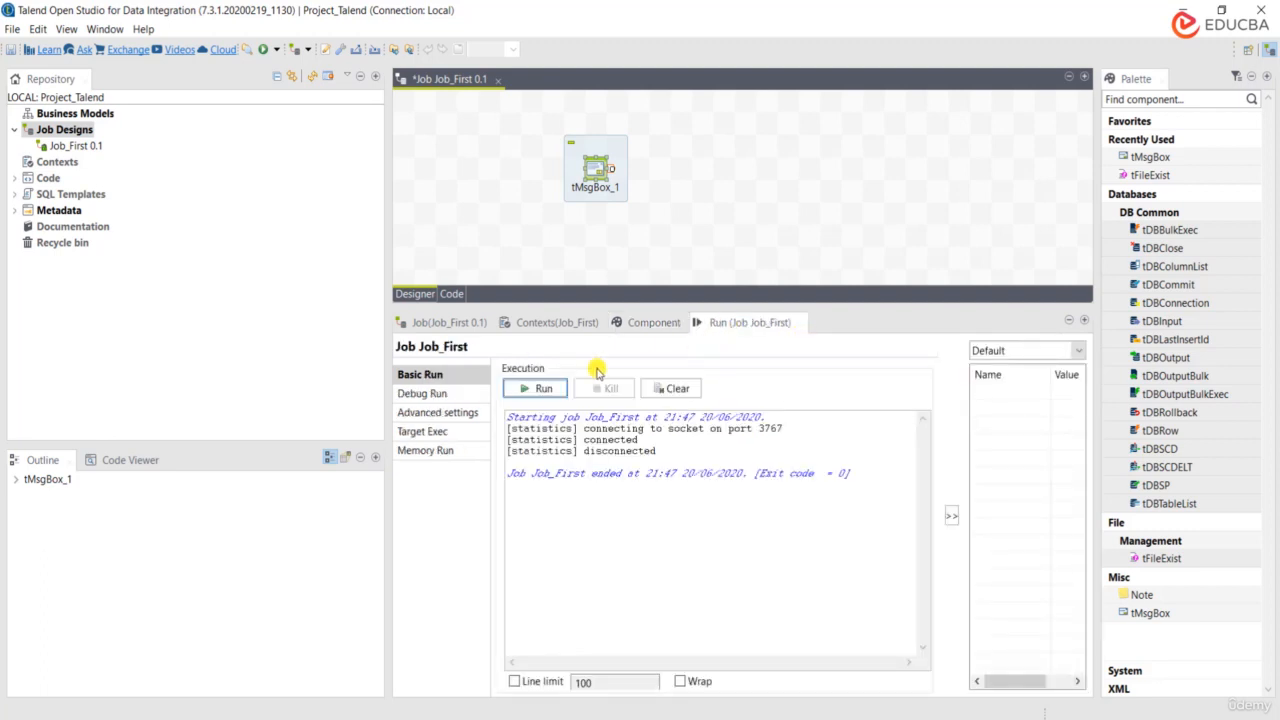
{"action": "left_click", "coordinate": [676, 390]}
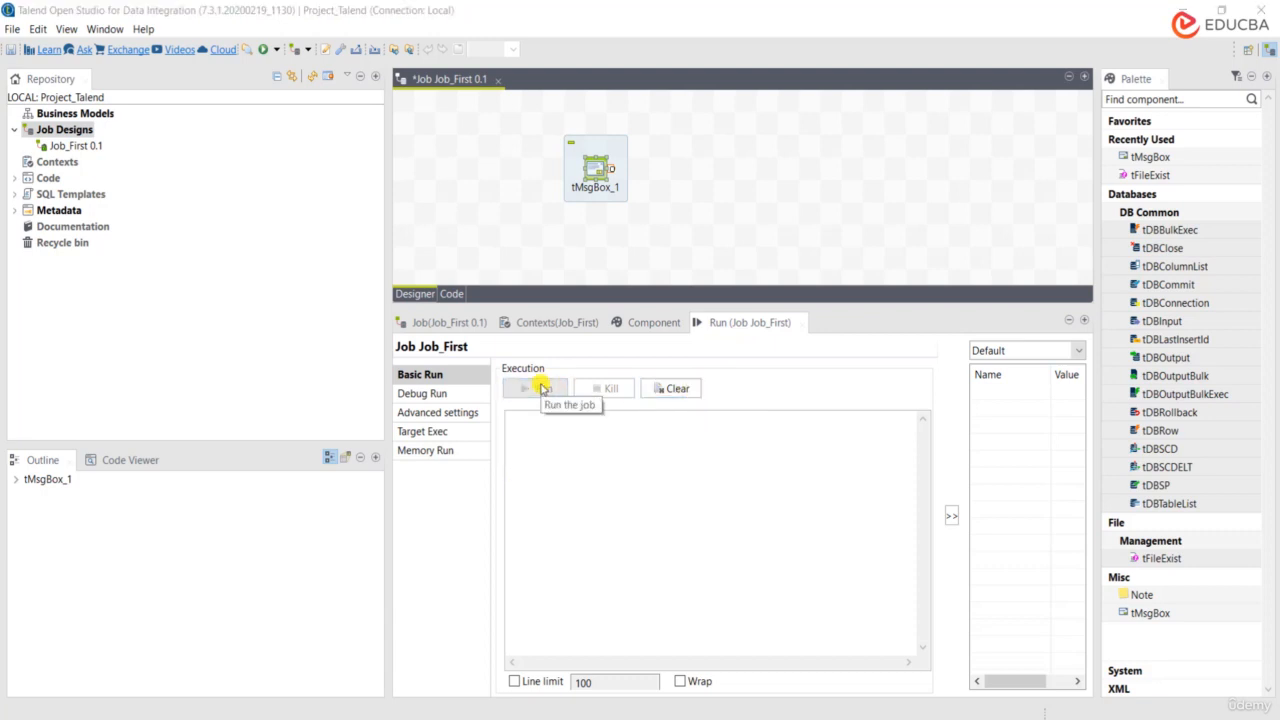
{"action": "left_click", "coordinate": [541, 389]}
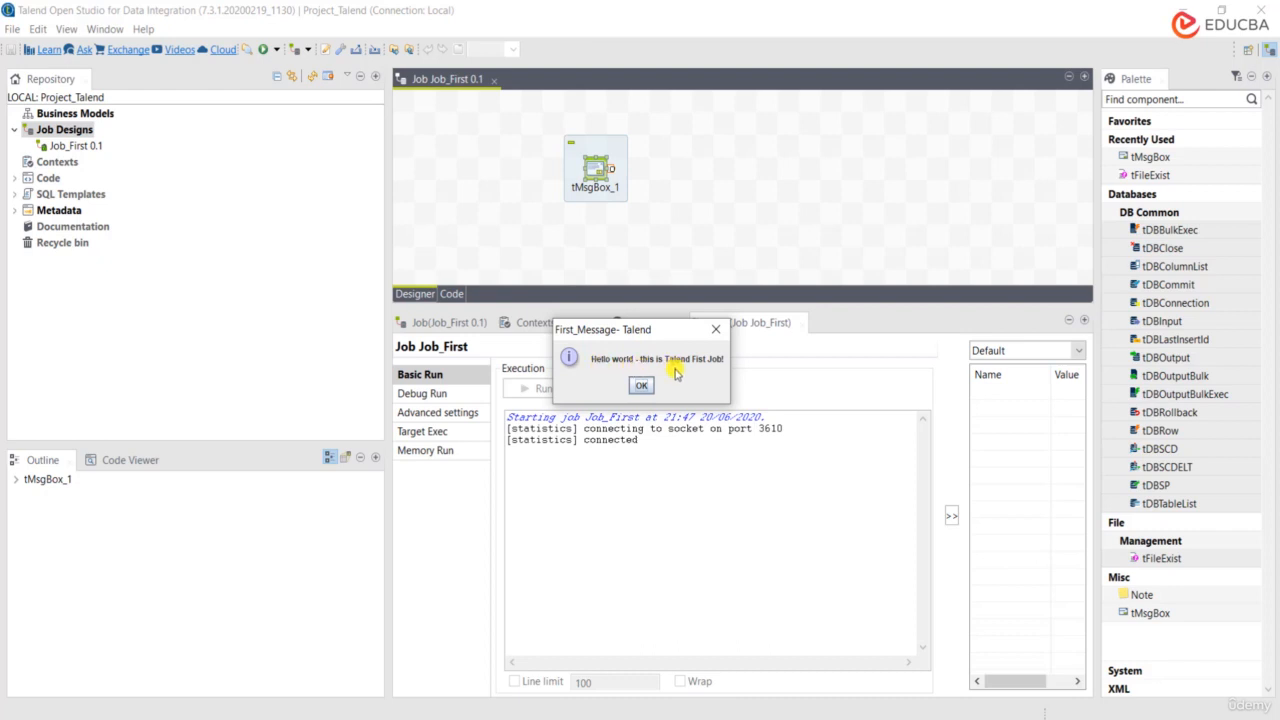
{"action": "left_click", "coordinate": [641, 385]}
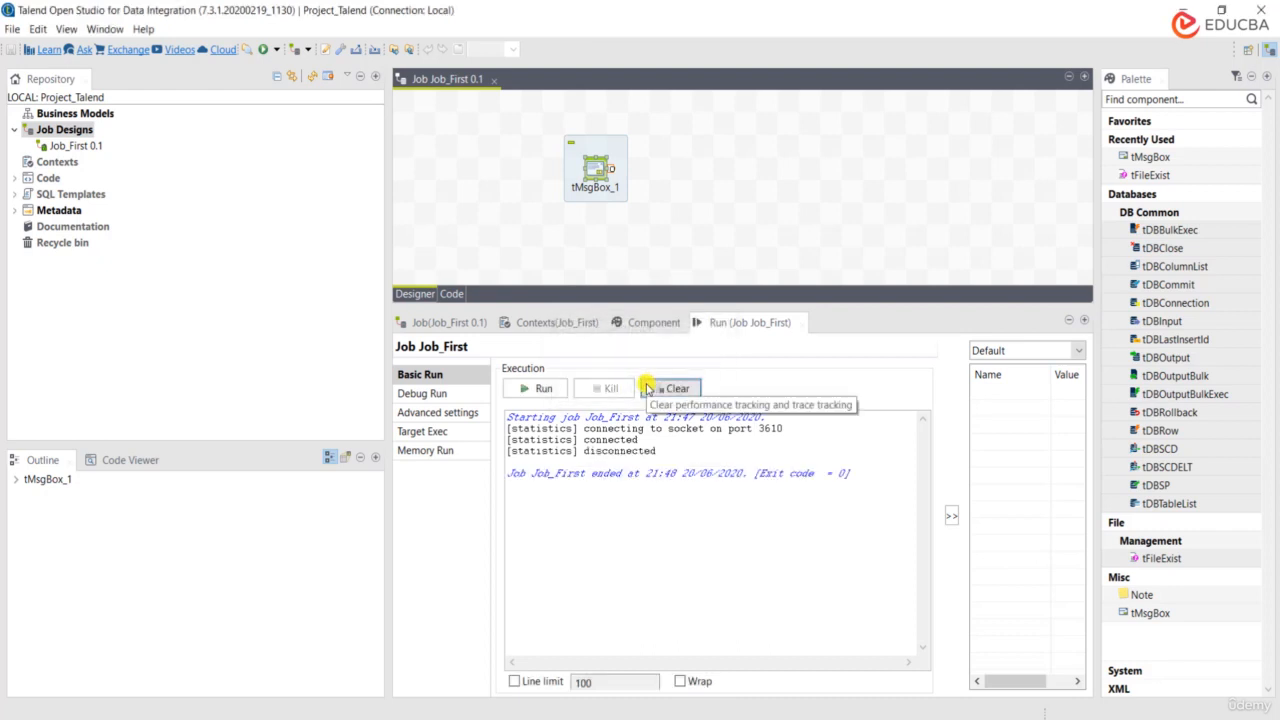